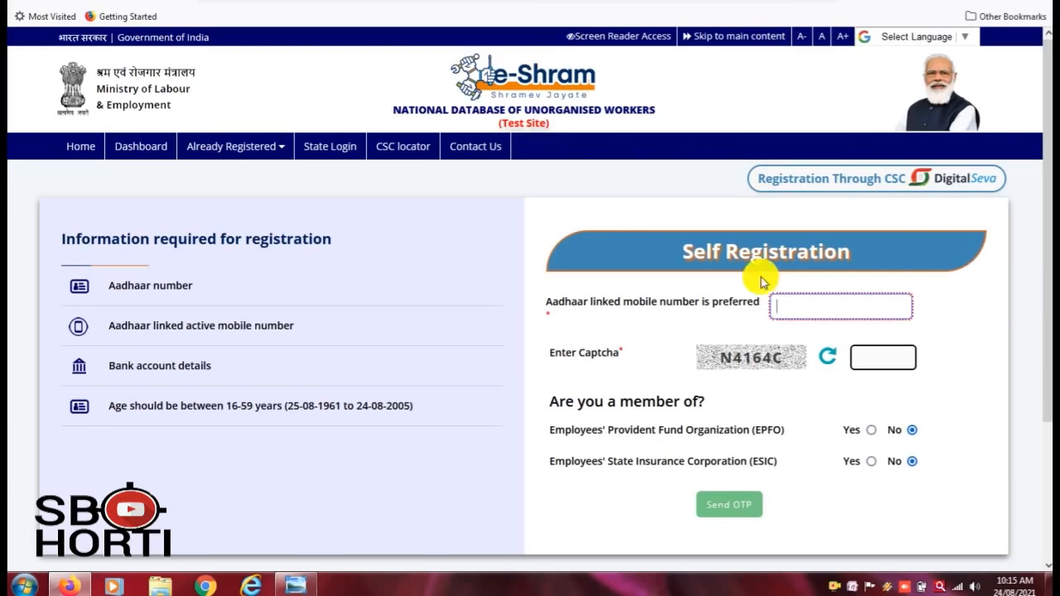
- Enter the Aadhaar-linked mobile number and the captcha text, answering No for EPFO and ESIC
left_click(813, 304)
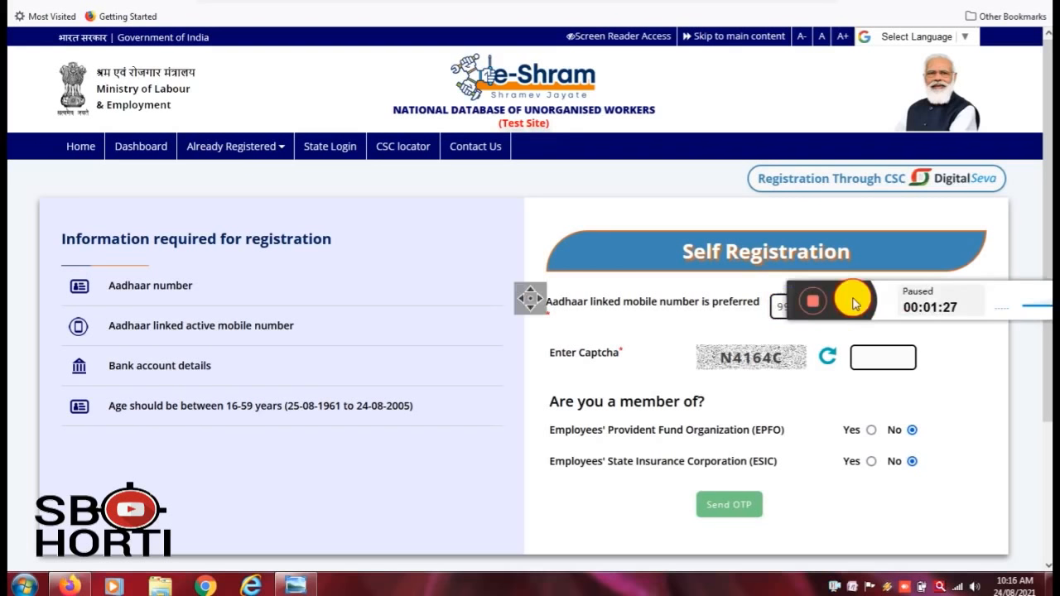
left_click(852, 301)
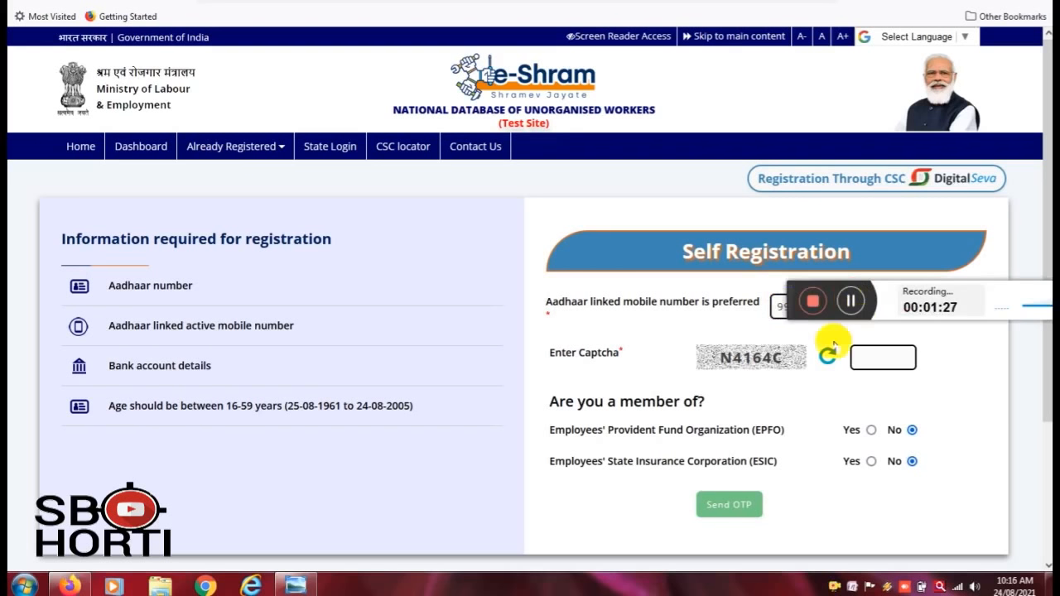
left_click(872, 355)
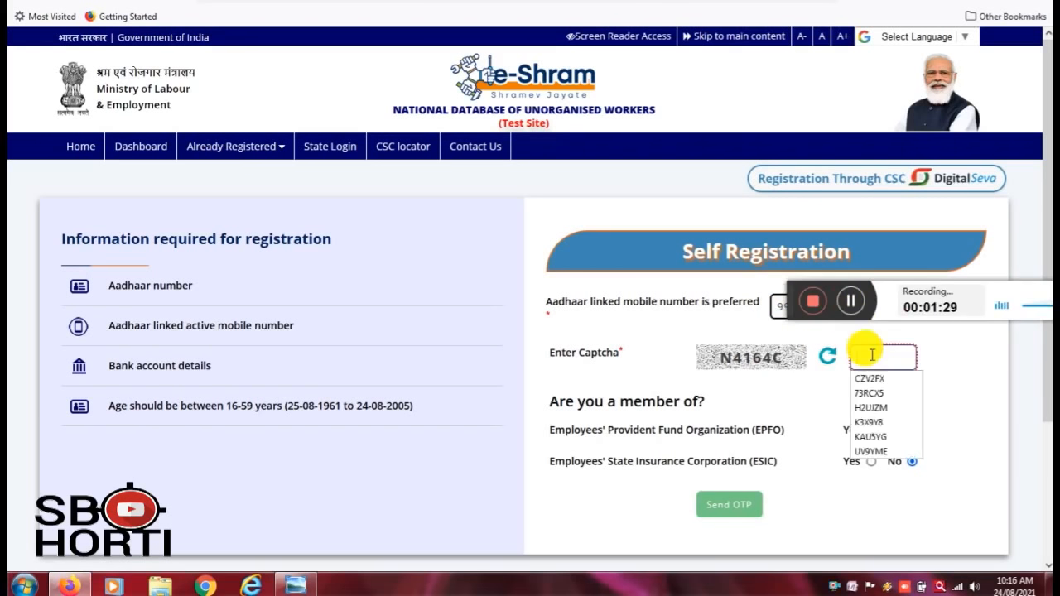
left_click(872, 354)
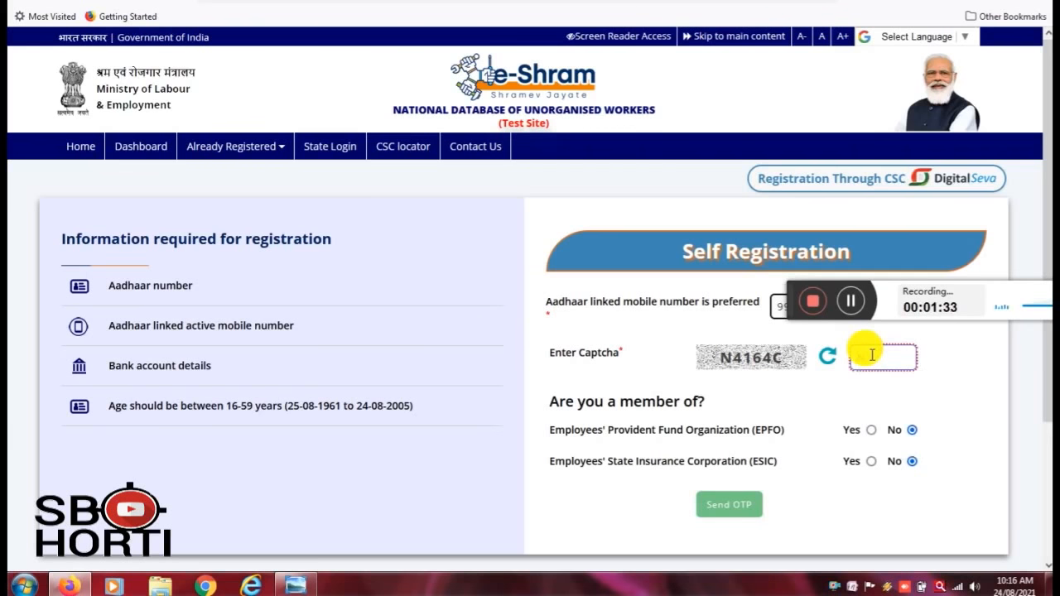
type("n4164C")
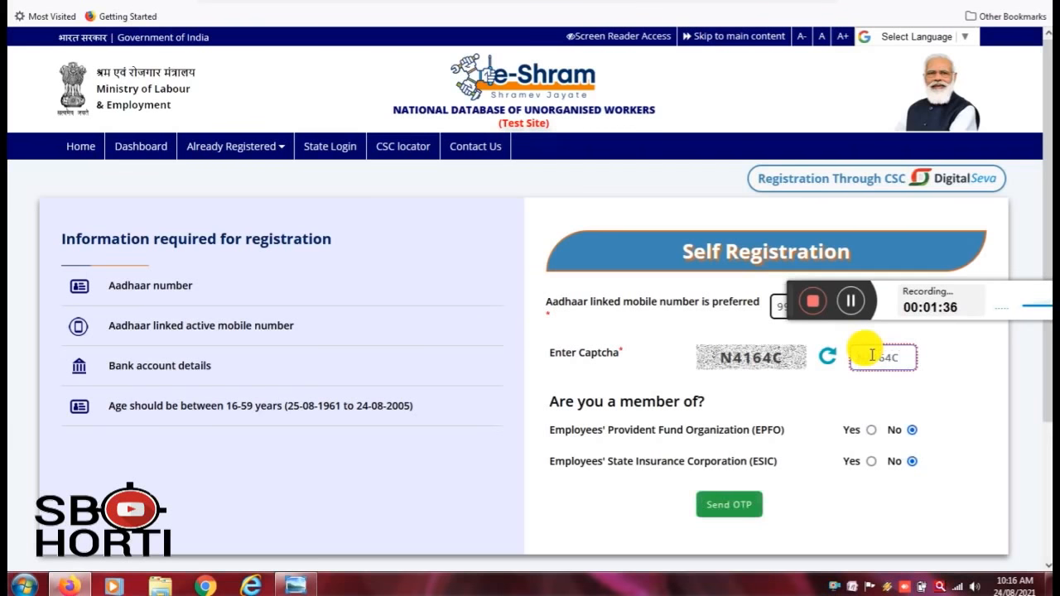
left_click(912, 461)
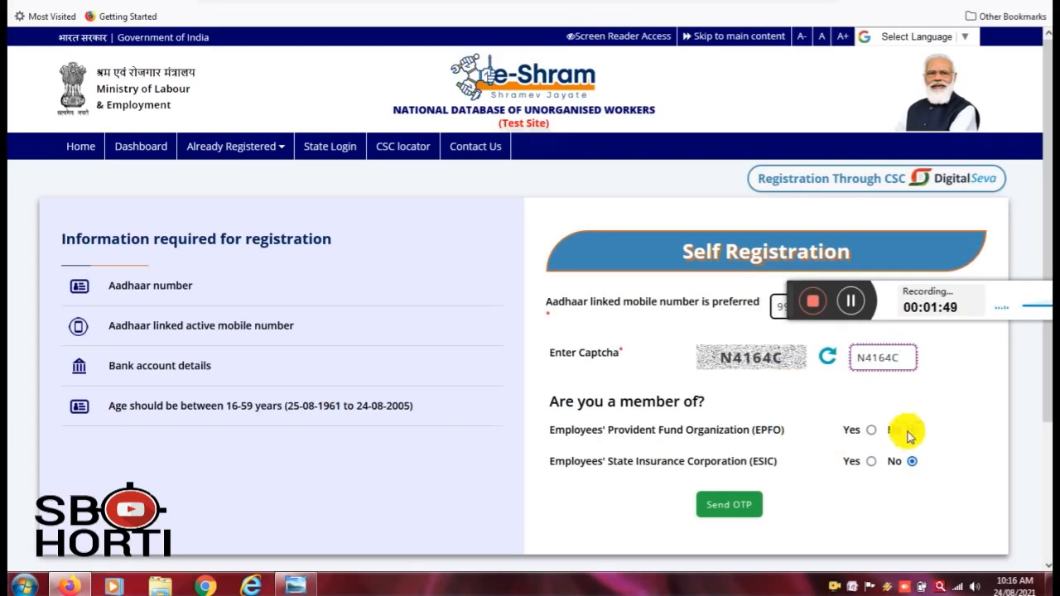
- Request the mobile OTP, enter the received code and submit it for verification
left_click(726, 507)
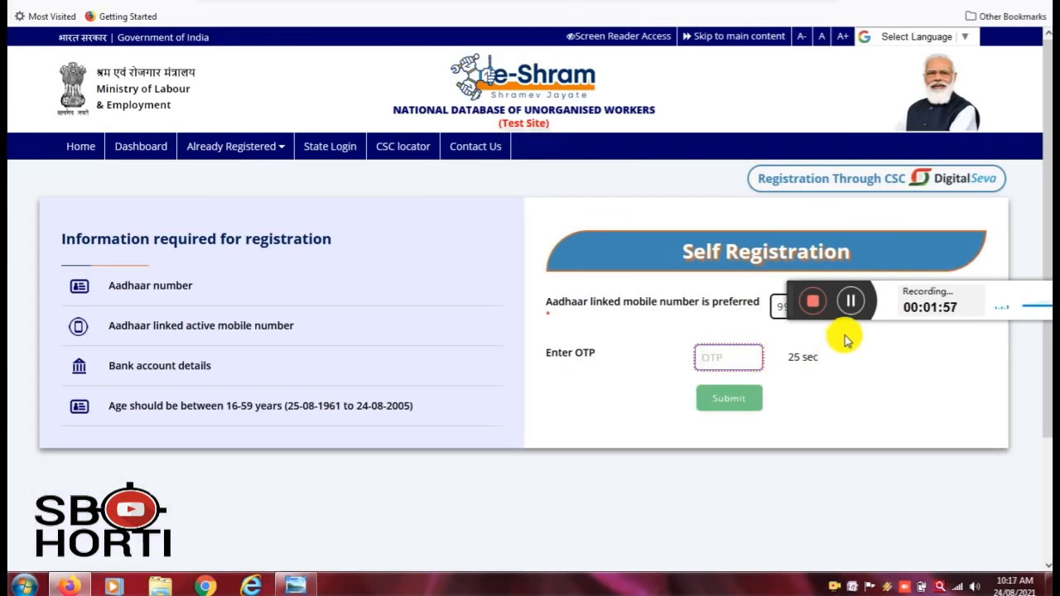
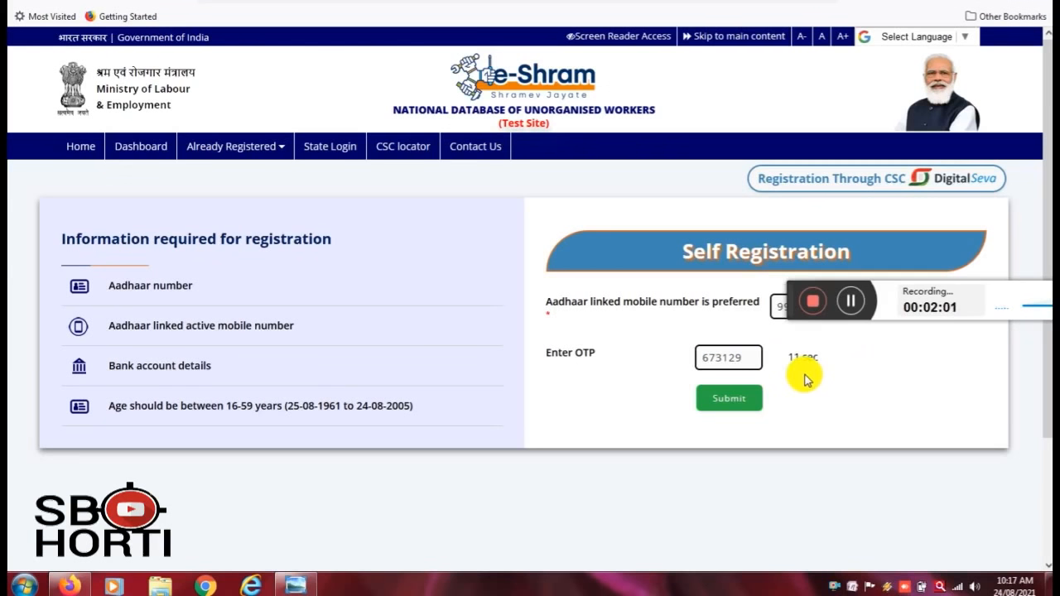
left_click(732, 406)
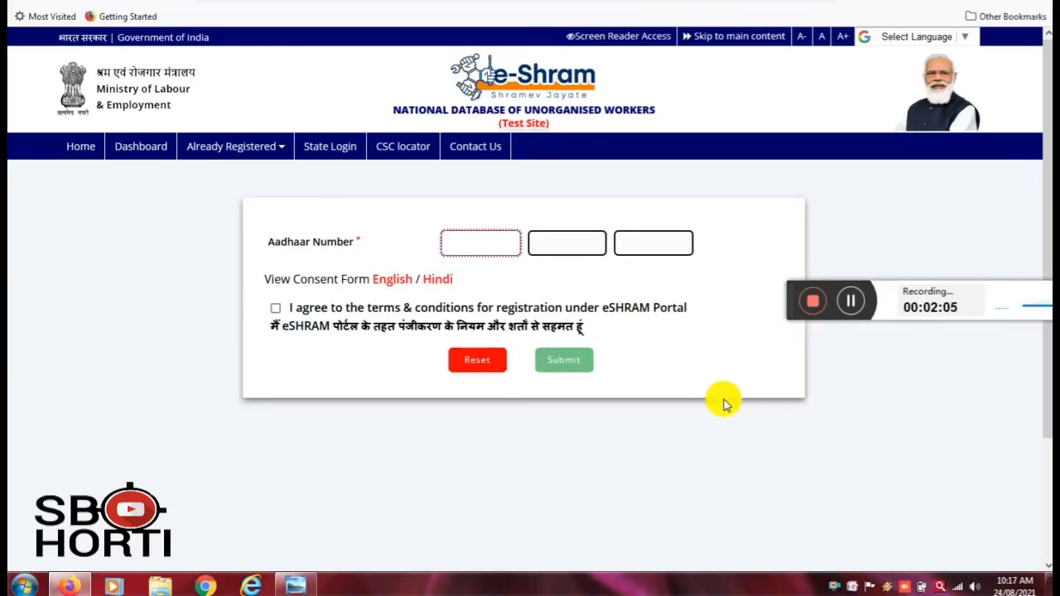
- Enter the Aadhaar number, accept the terms and conditions, and request the Aadhaar OTP
left_click_drag(793, 286, 705, 4)
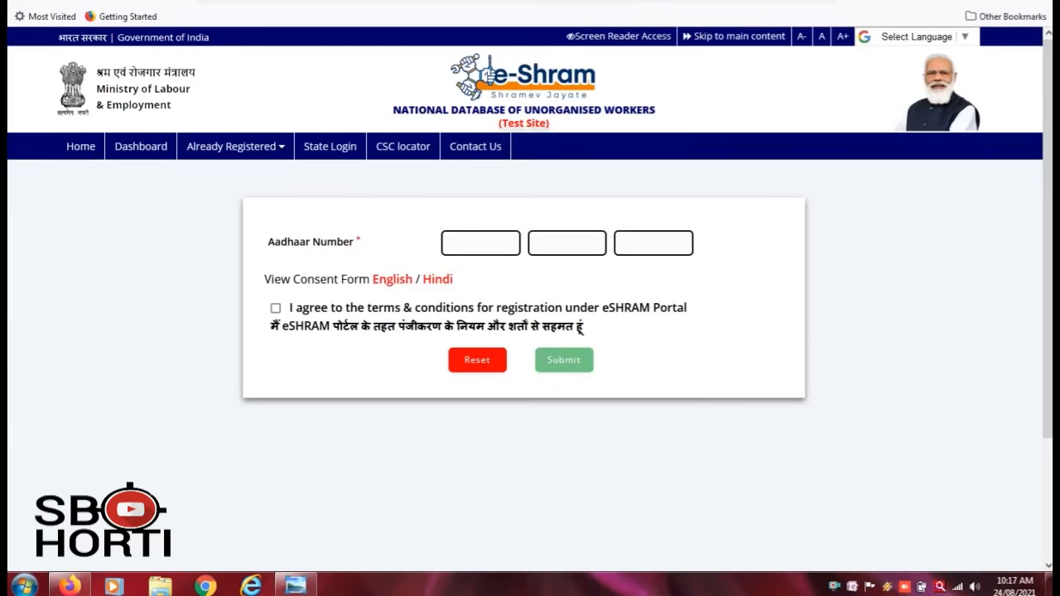
left_click(478, 241)
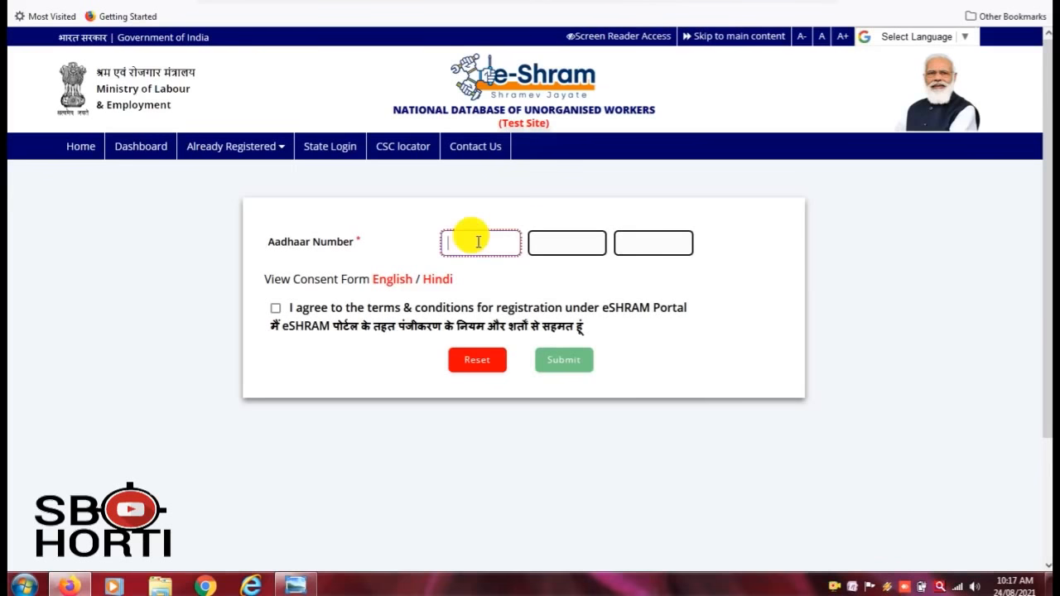
type("4***")
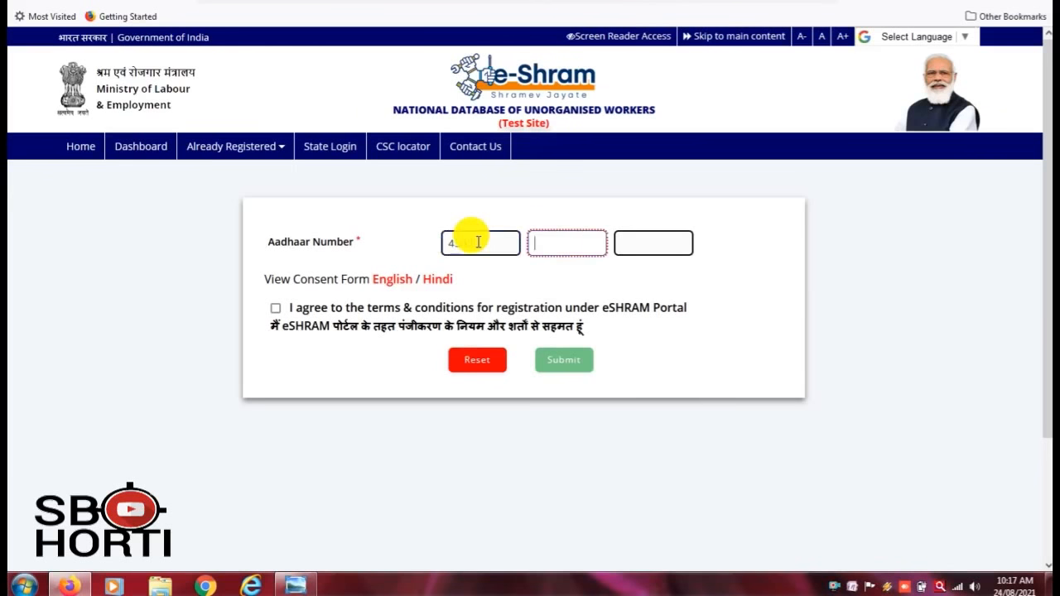
type("**")
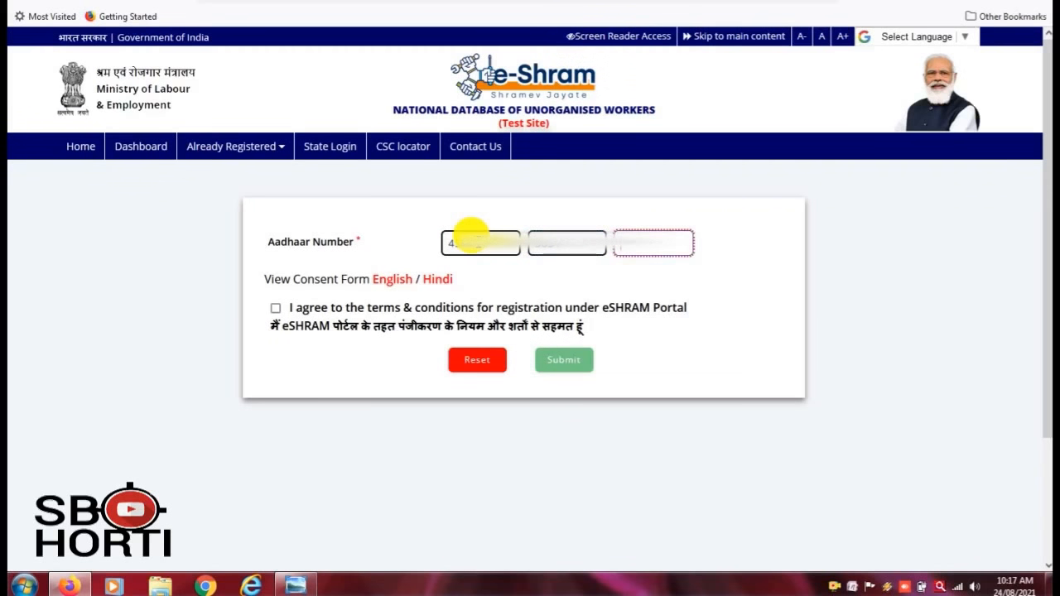
type("****")
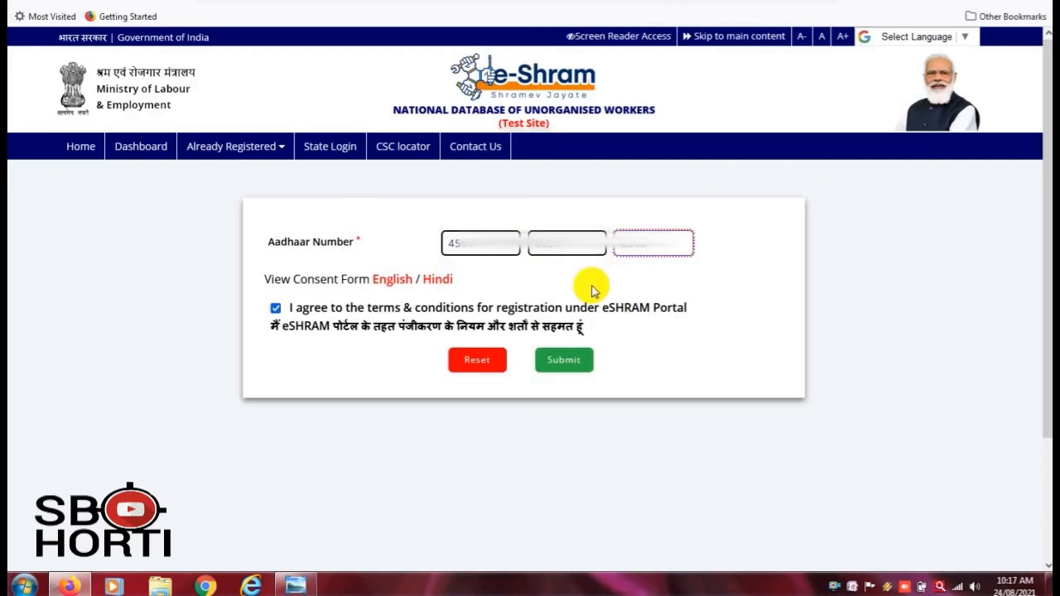
left_click(562, 364)
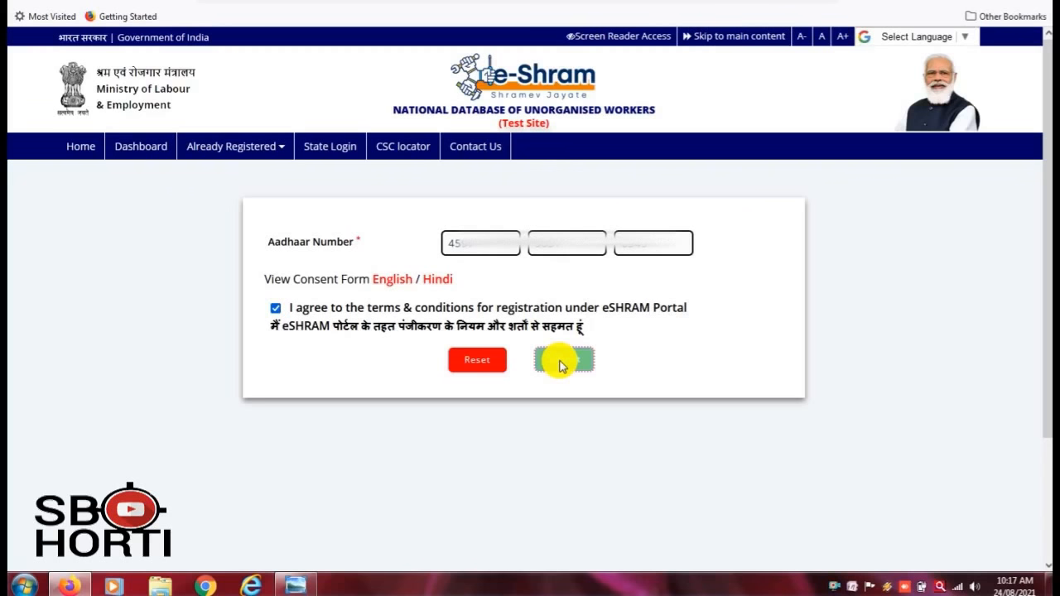
left_click(561, 365)
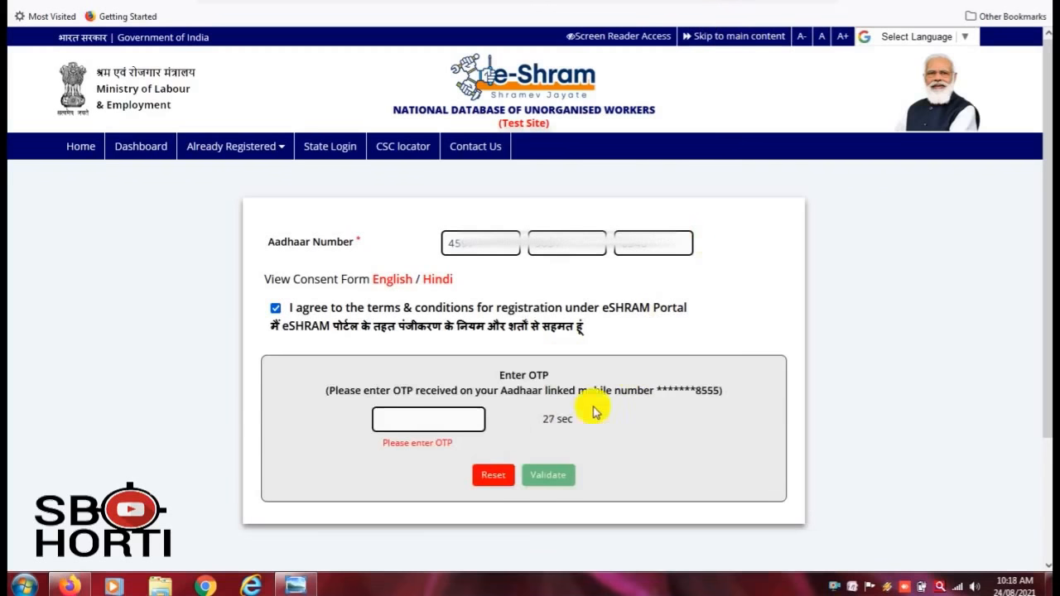
- Enter the OTP sent to the Aadhaar-linked mobile and validate it
left_click(450, 423)
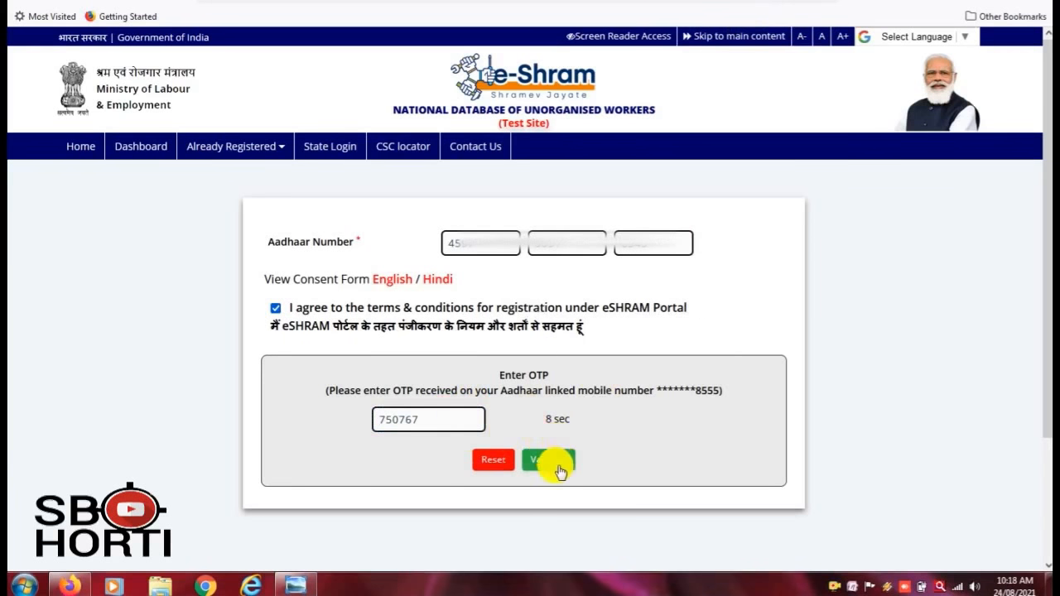
left_click(551, 465)
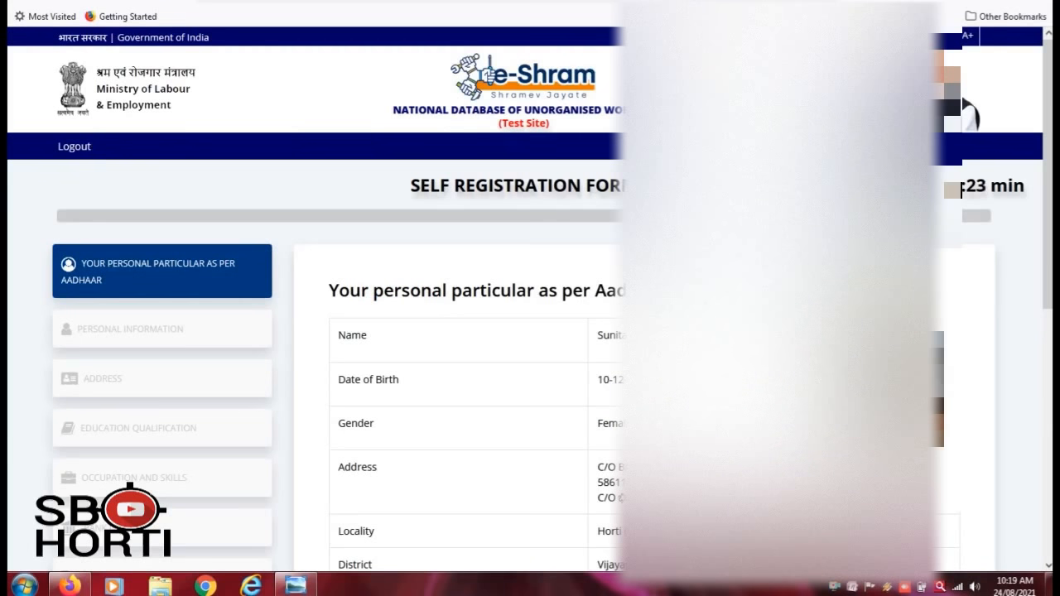
- Confirm all Aadhaar particulars shown are correct and continue to Personal Information
left_click_drag(1042, 209, 1044, 396)
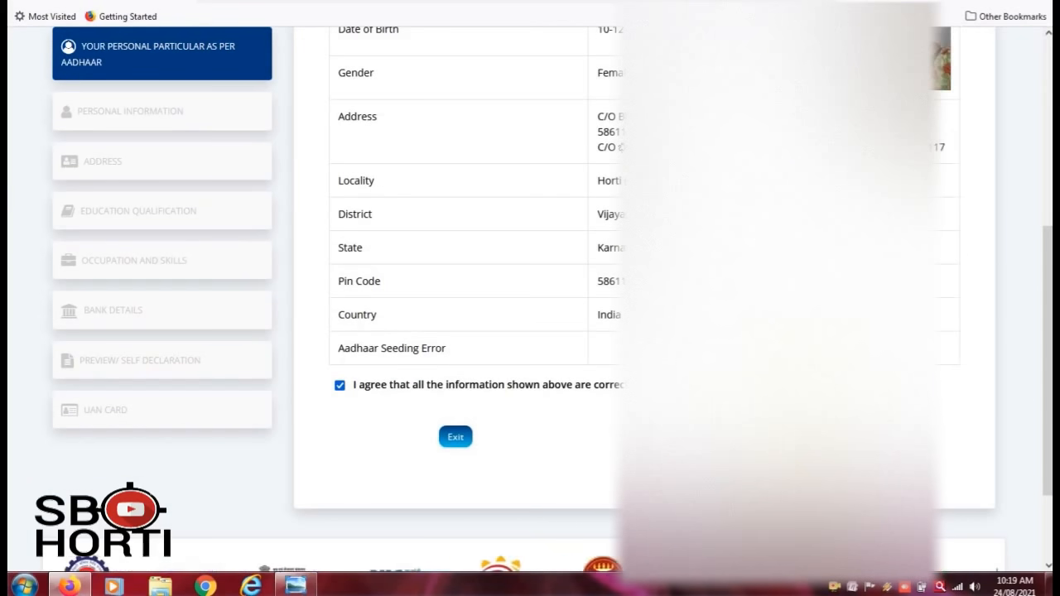
left_click(759, 436)
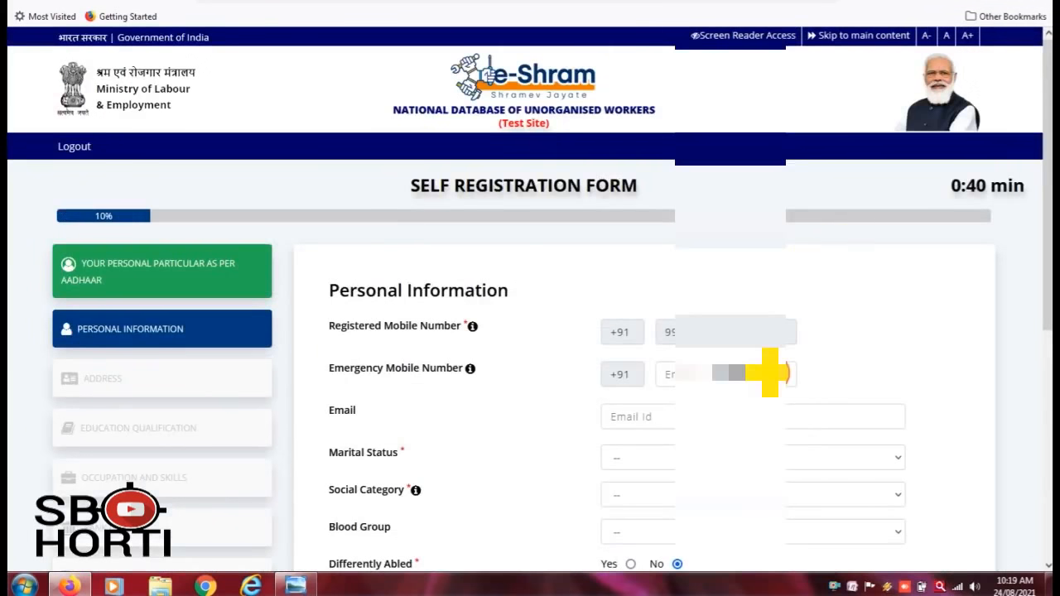
- Enter an emergency mobile number, choose a marital status, and opt to give the husband's name
left_click(770, 375)
type("91")
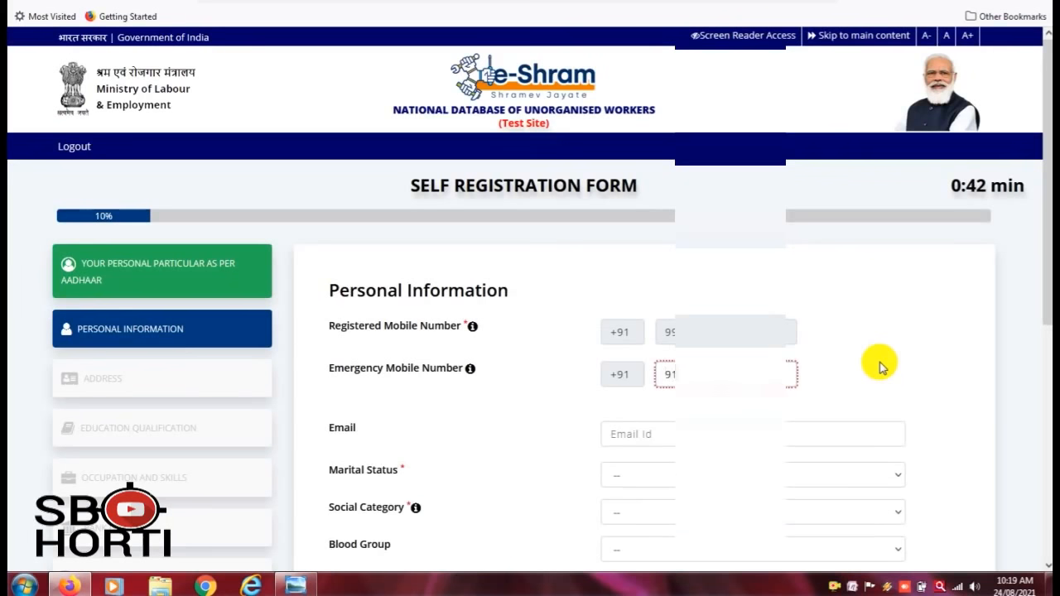
type("****")
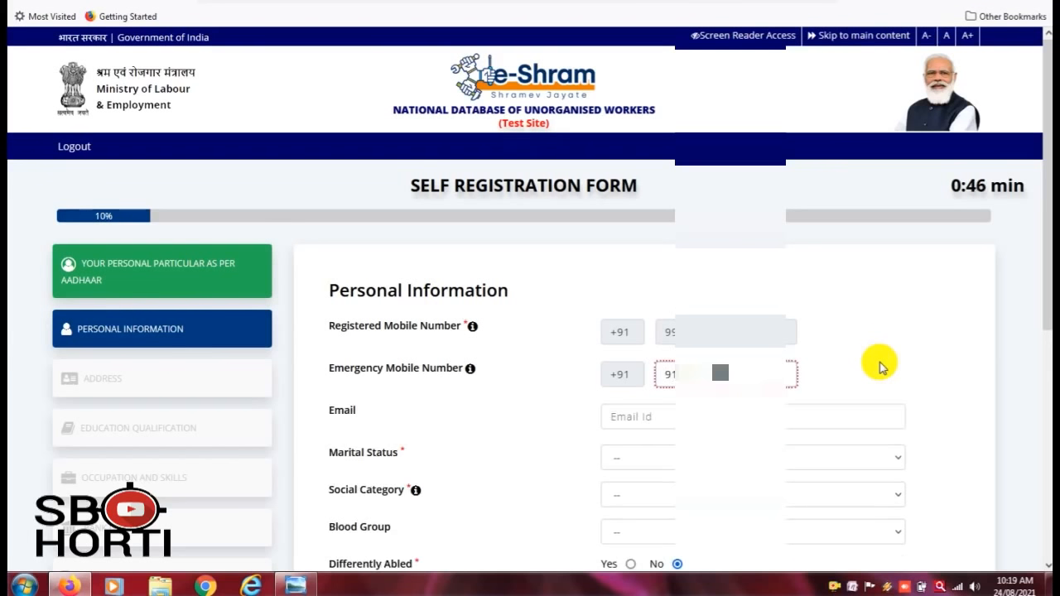
left_click(798, 421)
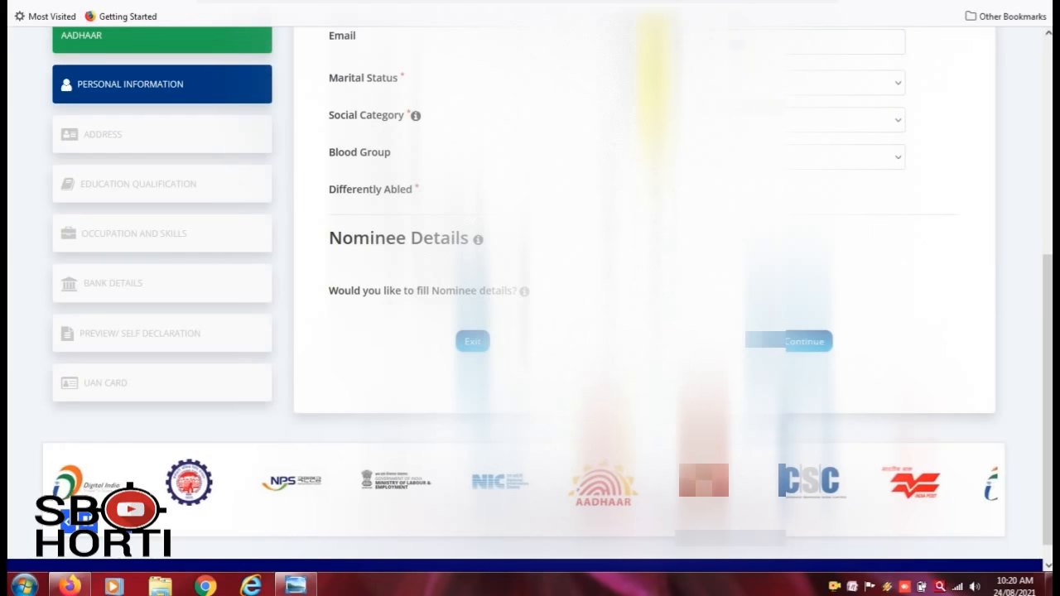
left_click(659, 84)
left_click(658, 140)
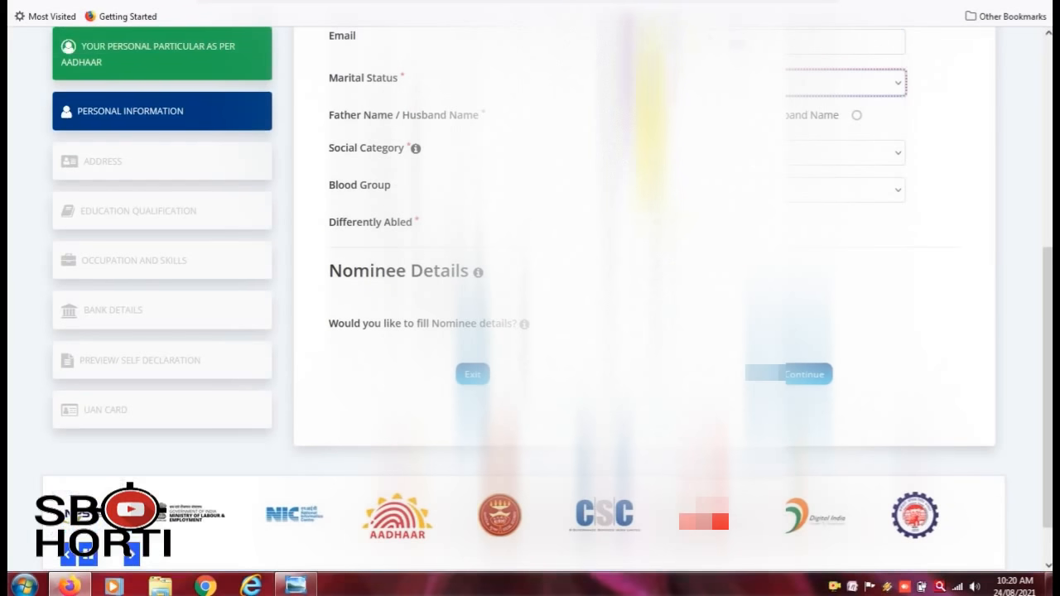
left_click(855, 119)
left_click(733, 154)
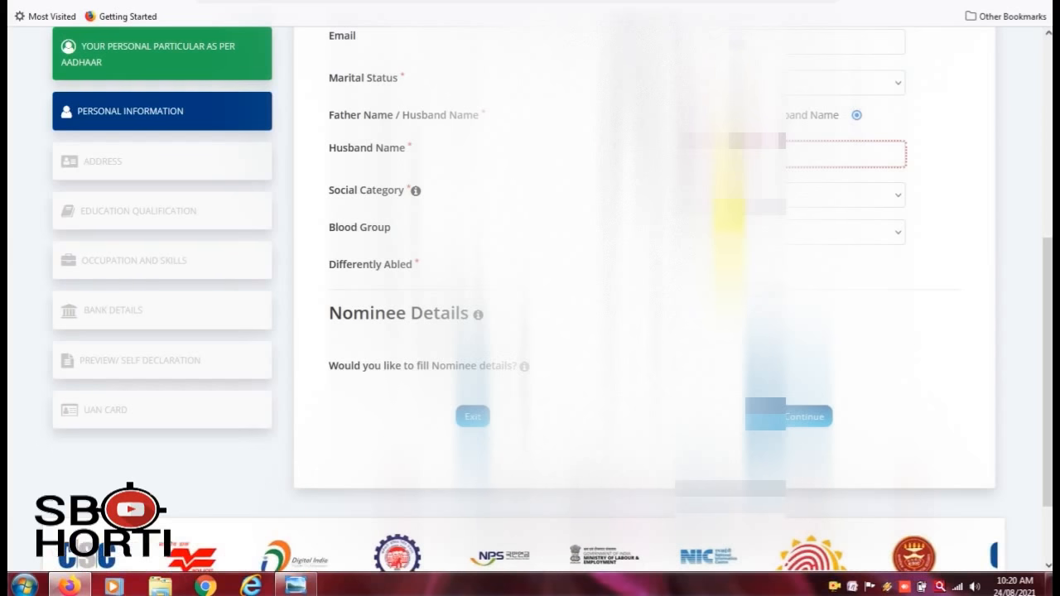
- Select the social category and blood group from their dropdowns
left_click(714, 195)
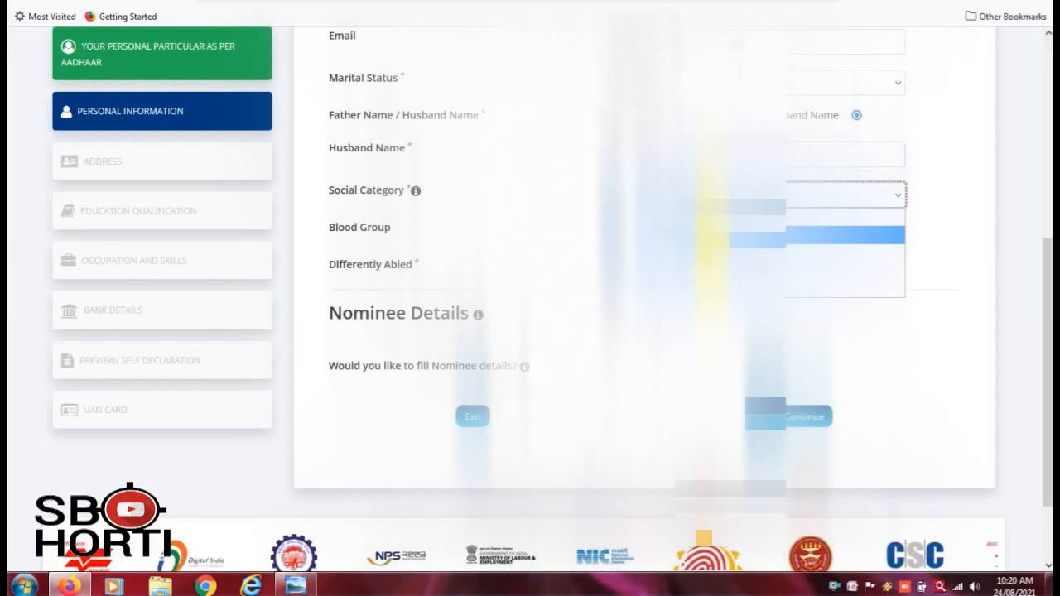
left_click(713, 246)
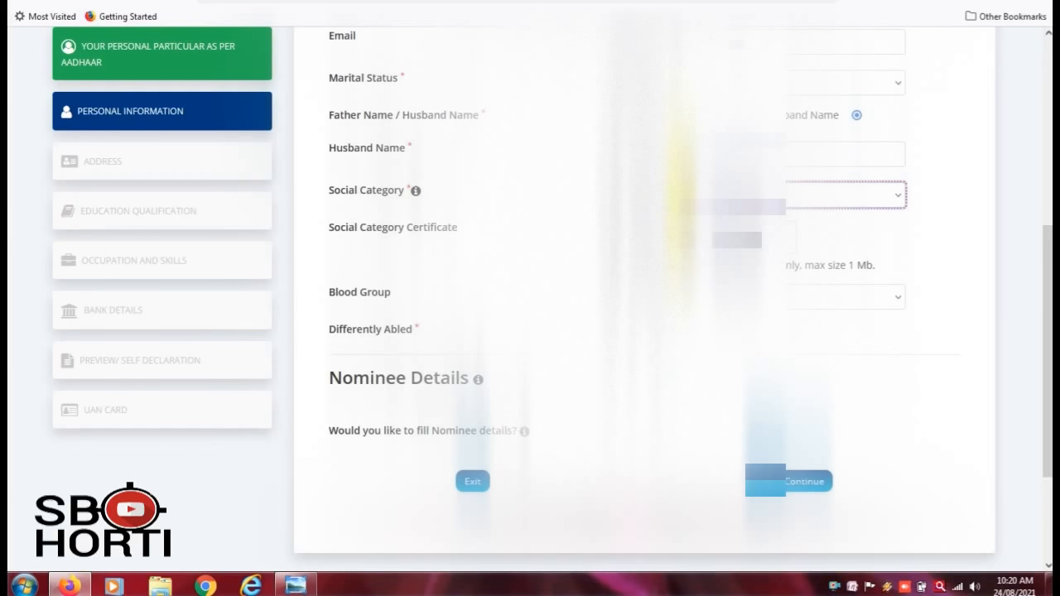
left_click(679, 195)
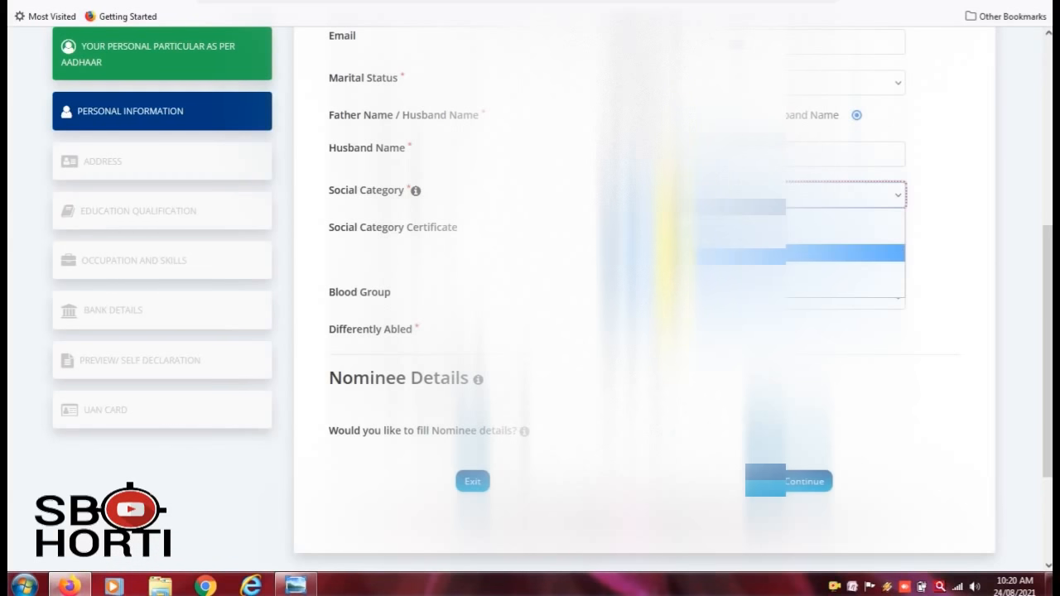
left_click(679, 253)
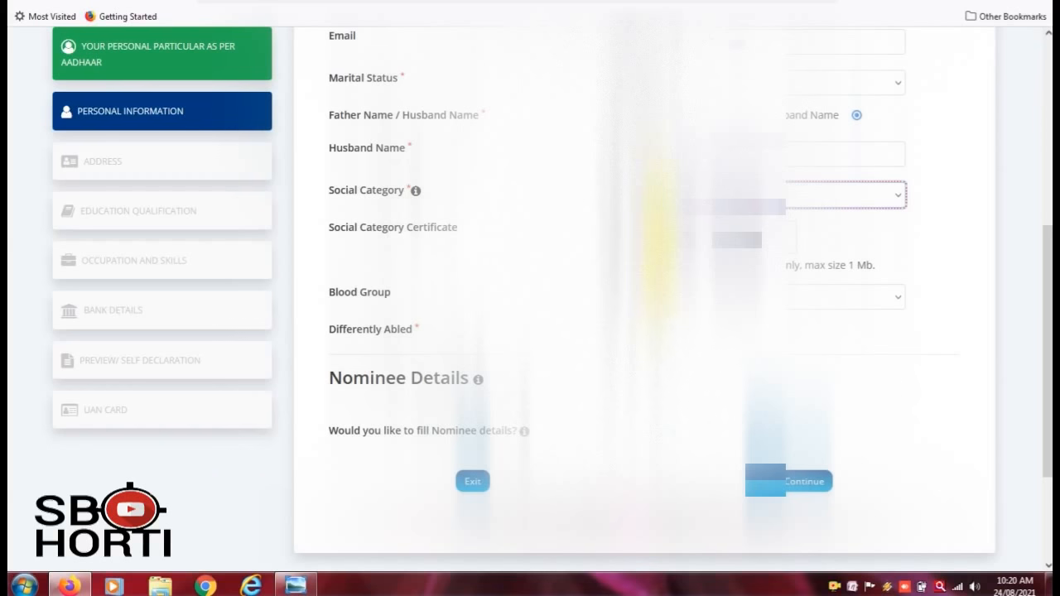
left_click(626, 297)
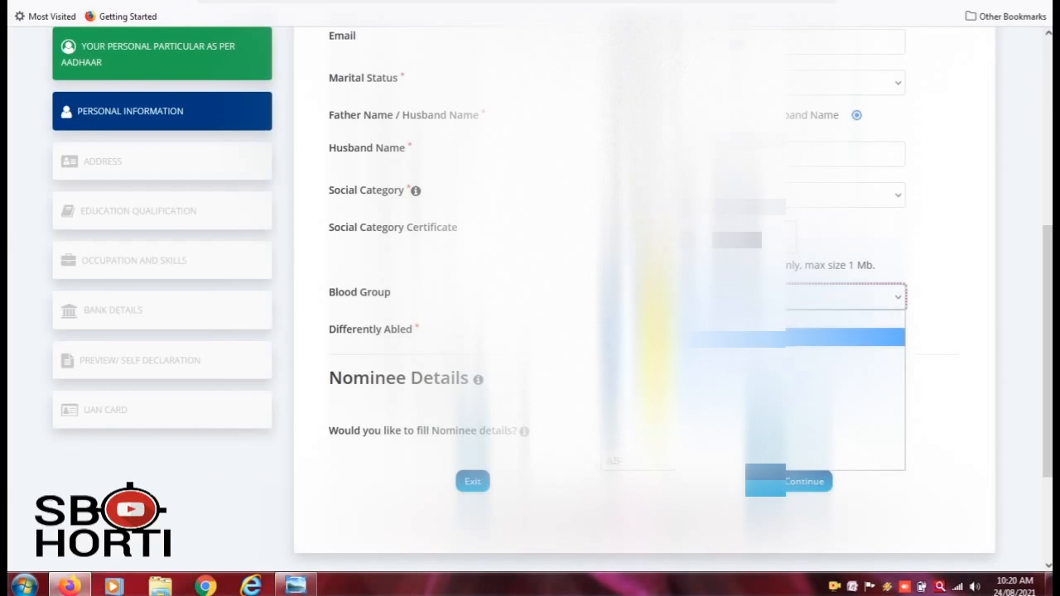
left_click(654, 338)
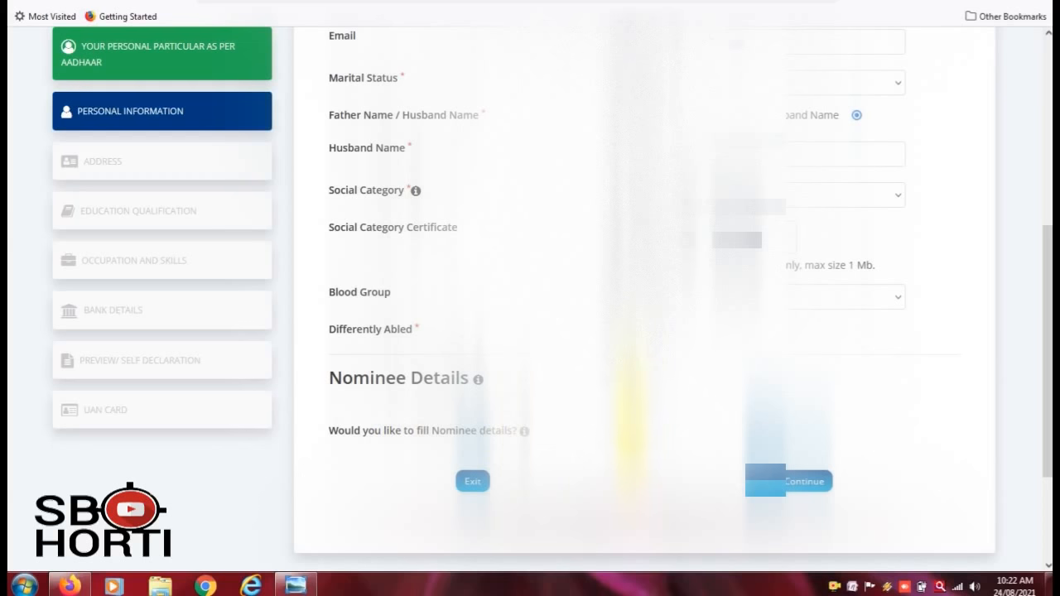
- Opt in to nominee details and start entering the nominee's name
left_click(631, 431)
scroll(673, 373, "down", 3)
left_click(587, 321)
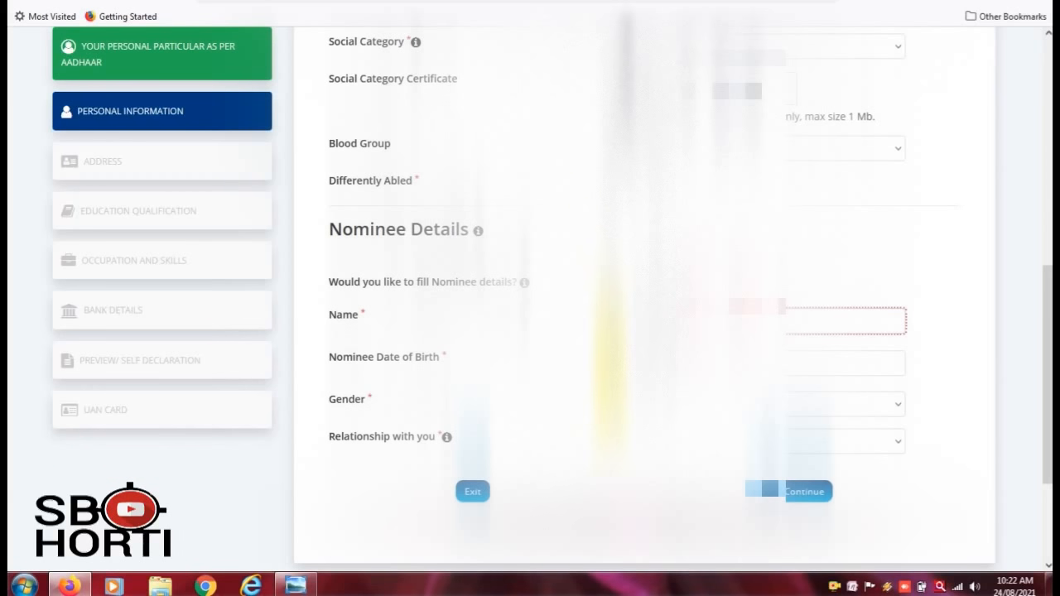
- Set the nominee's birth date to 01/01/1980 and choose their gender and relationship to you
left_click(611, 363)
type("01")
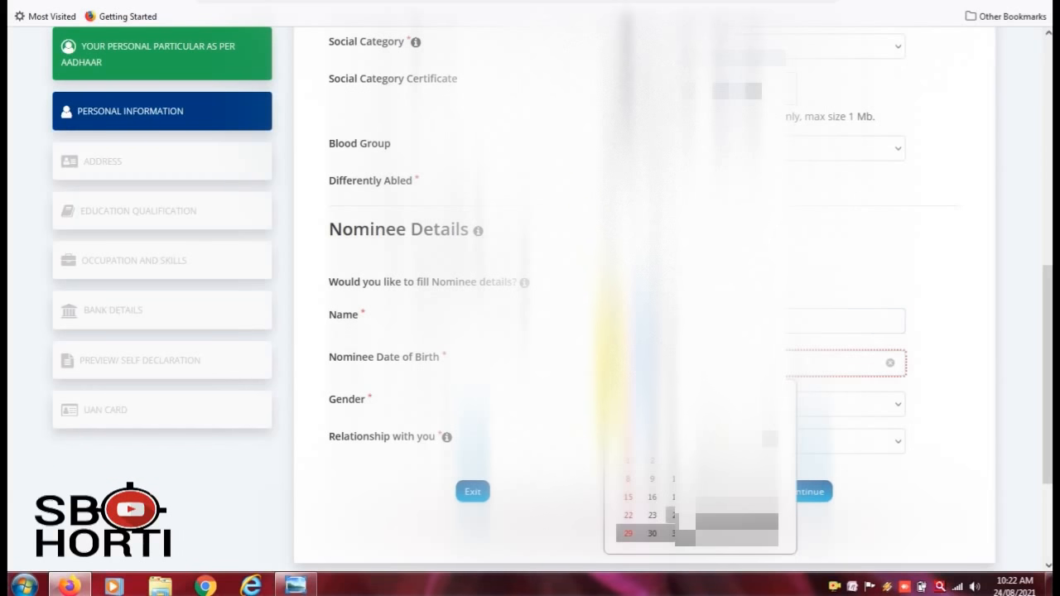
type("01198")
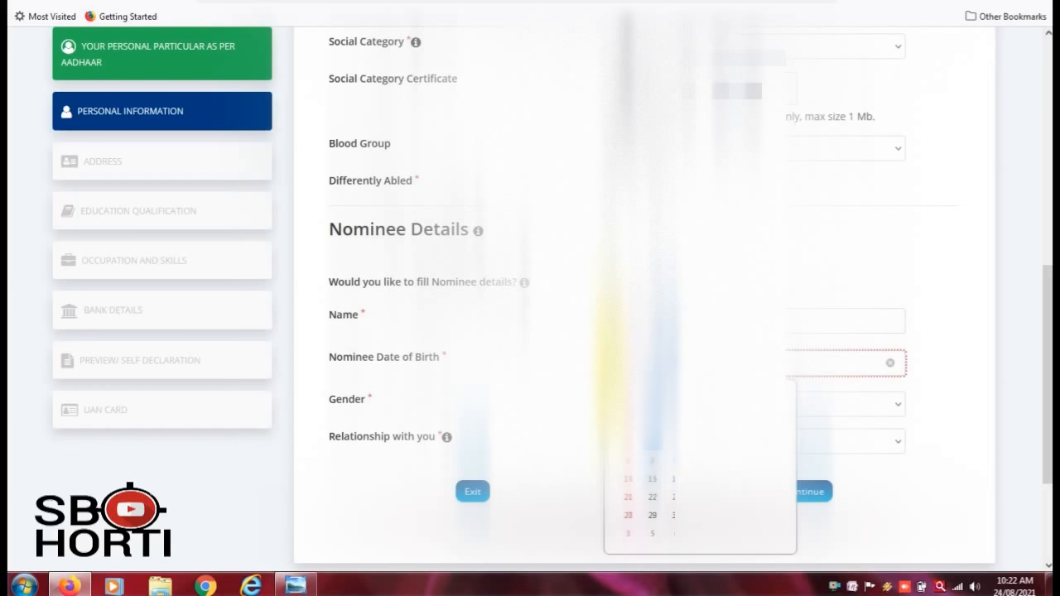
type("0")
left_click(535, 348)
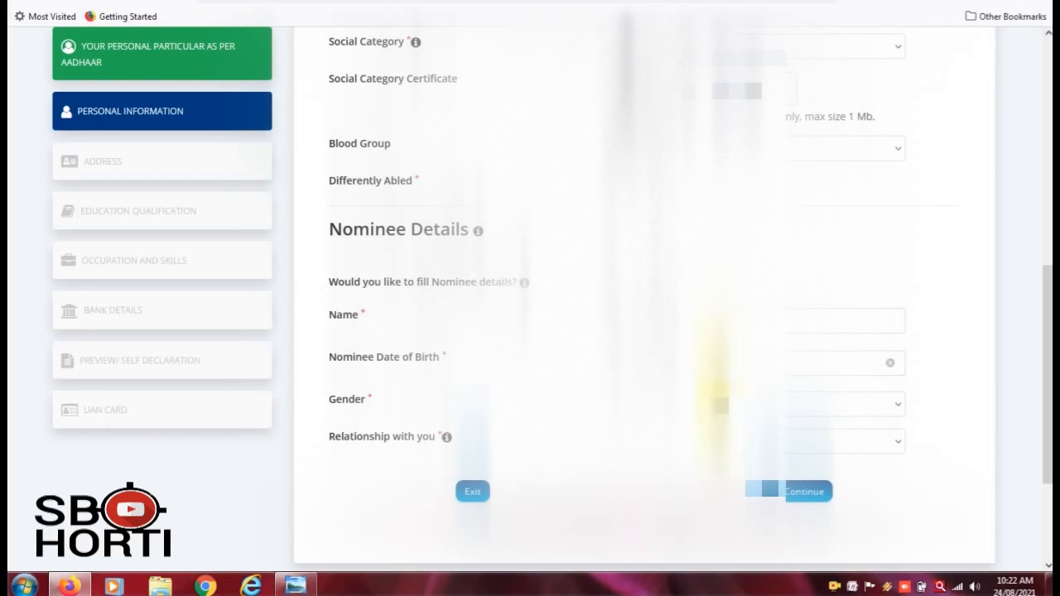
left_click(718, 403)
left_click(682, 463)
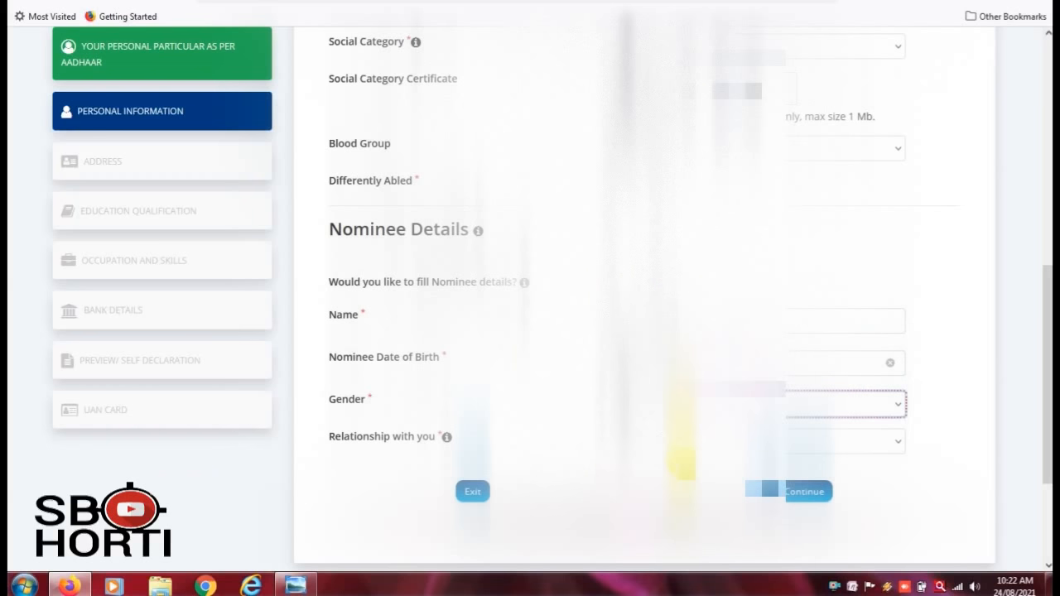
left_click(671, 441)
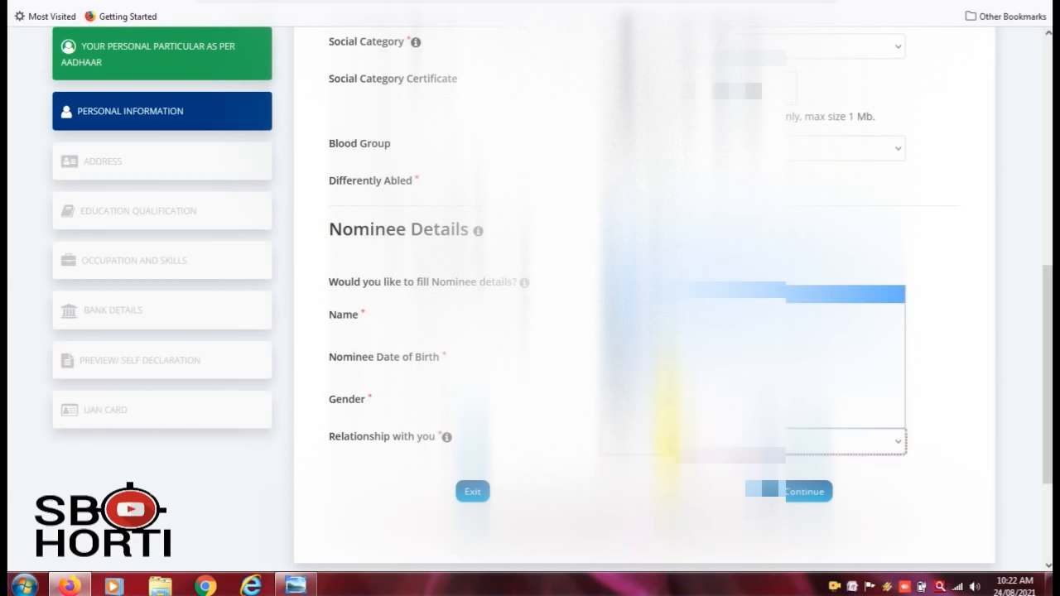
left_click(658, 312)
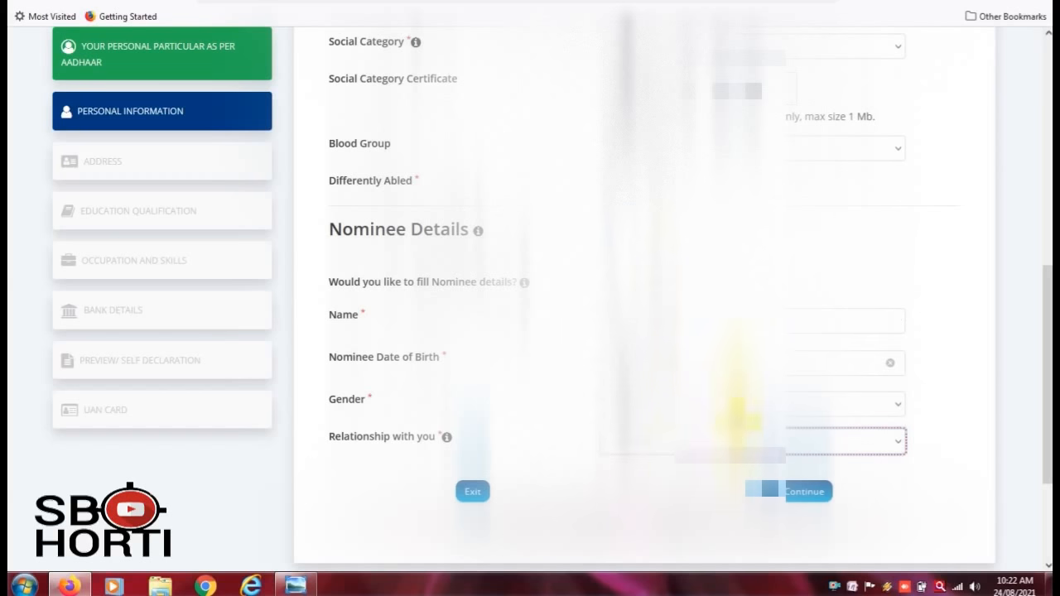
- Save personal information, set home state to KARNATAKA, and enter house number and locality
left_click(769, 492)
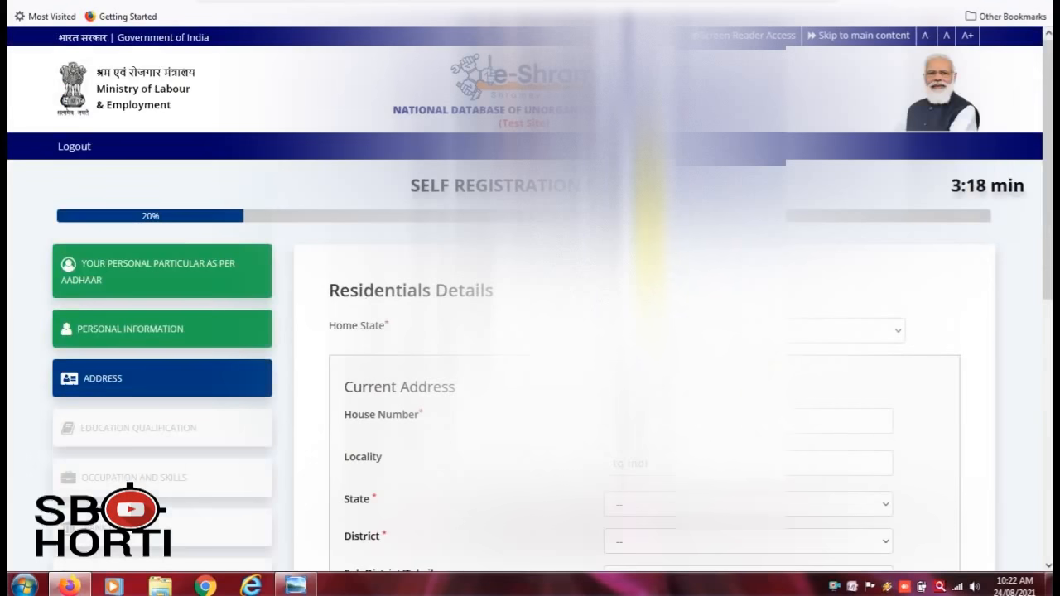
scroll(649, 211, "down", 1)
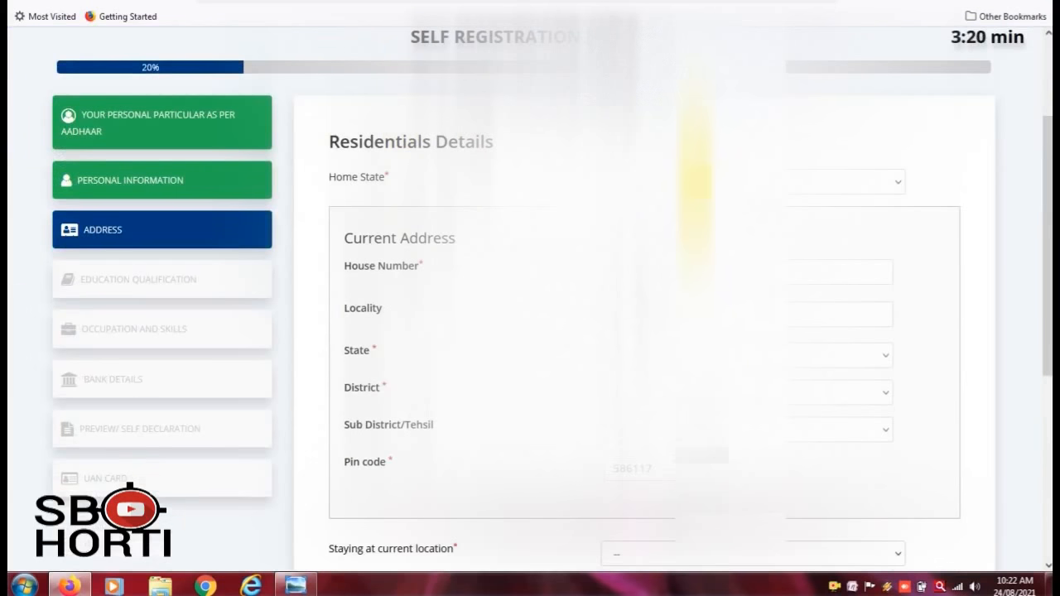
left_click(696, 180)
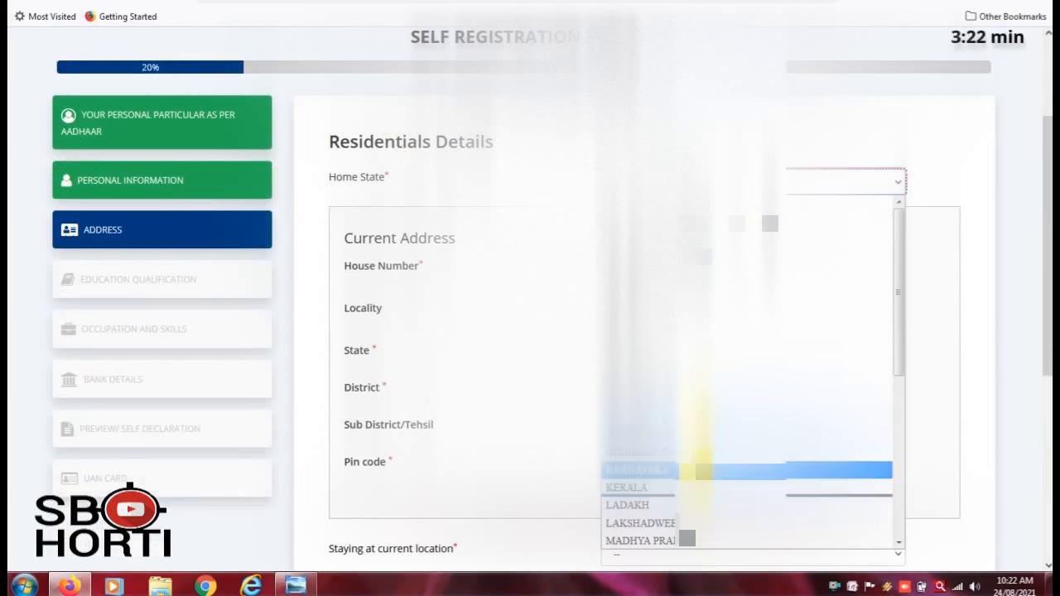
left_click(696, 471)
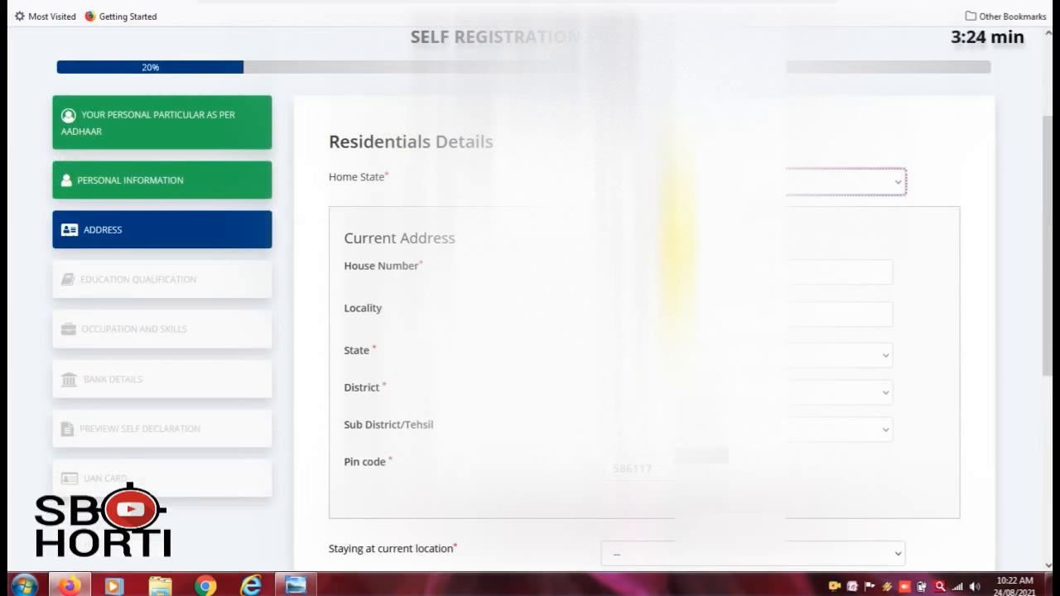
scroll(673, 230, "down", 2)
left_click(662, 197)
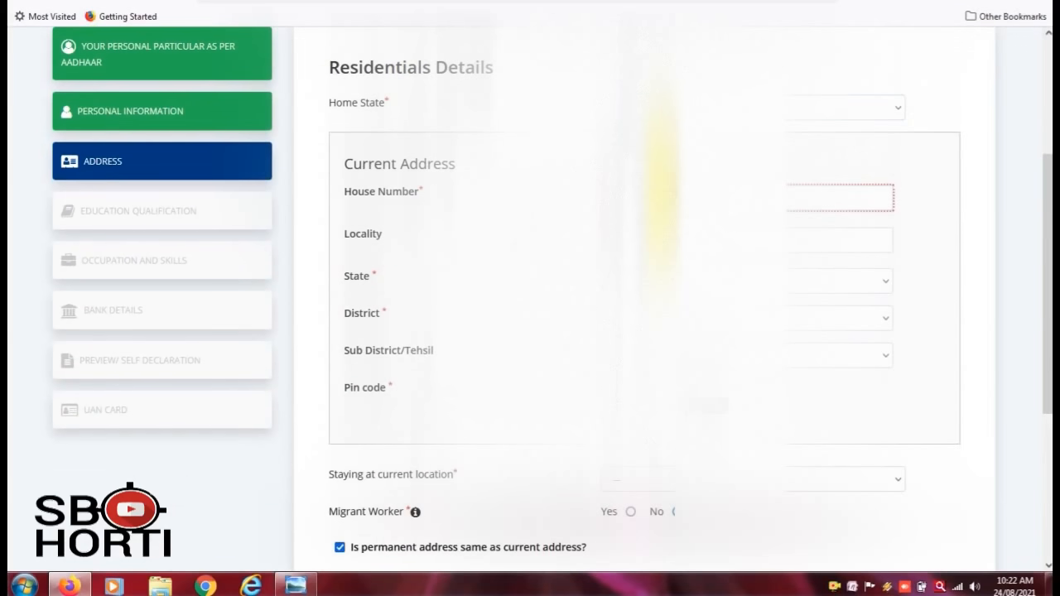
left_click(592, 240)
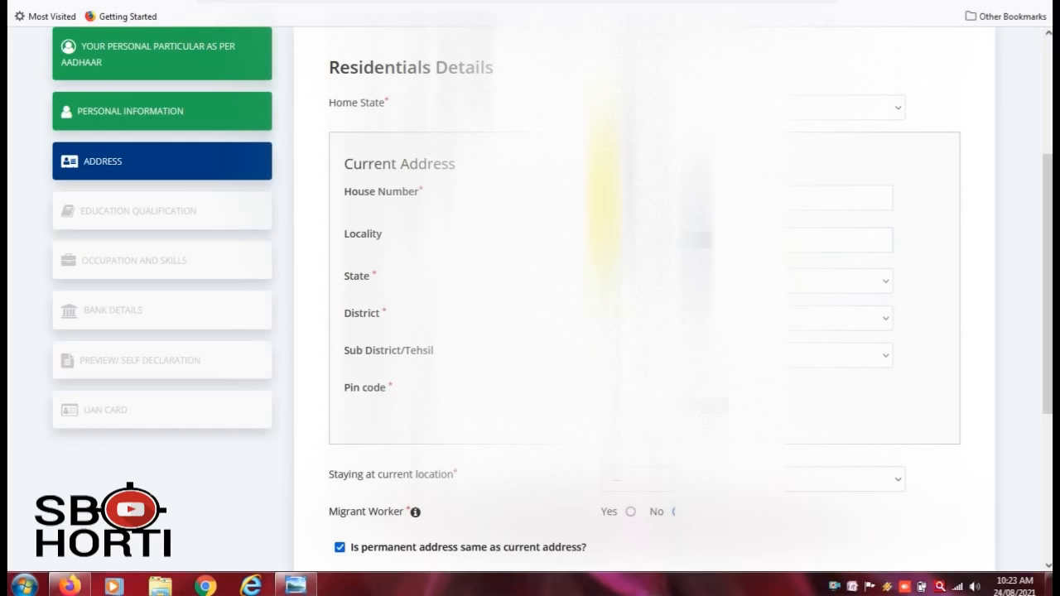
- Set current-address state KARNATAKA, pick district and sub district, and answer staying at current location
left_click(700, 280)
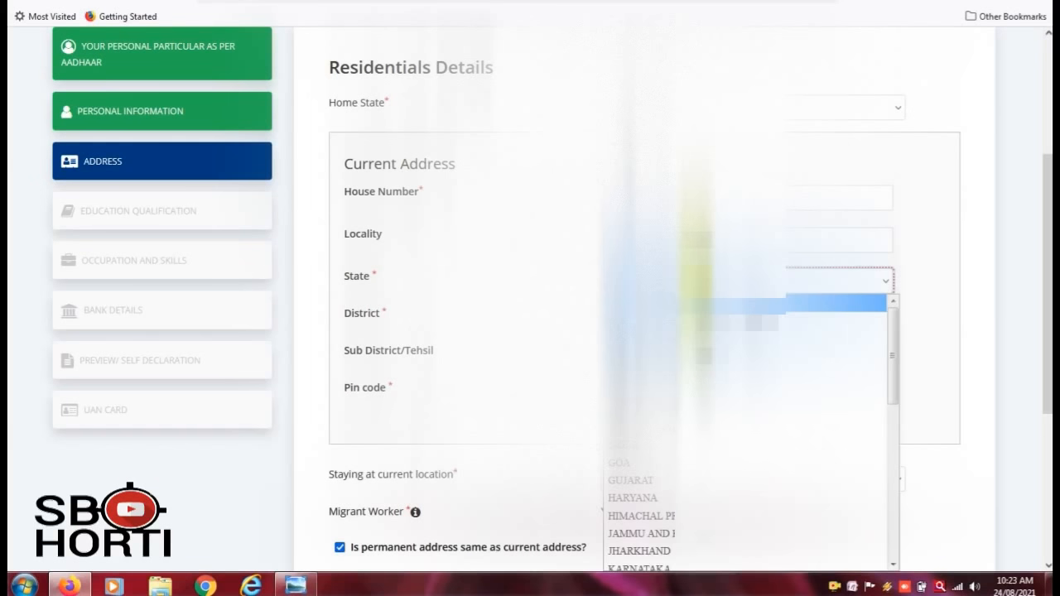
left_click(681, 561)
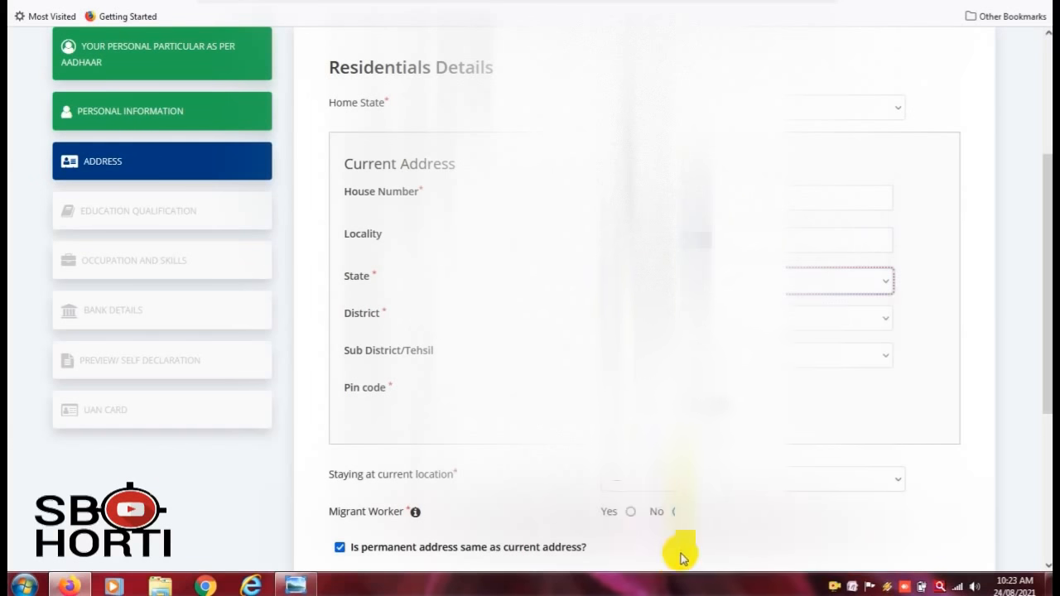
left_click(642, 318)
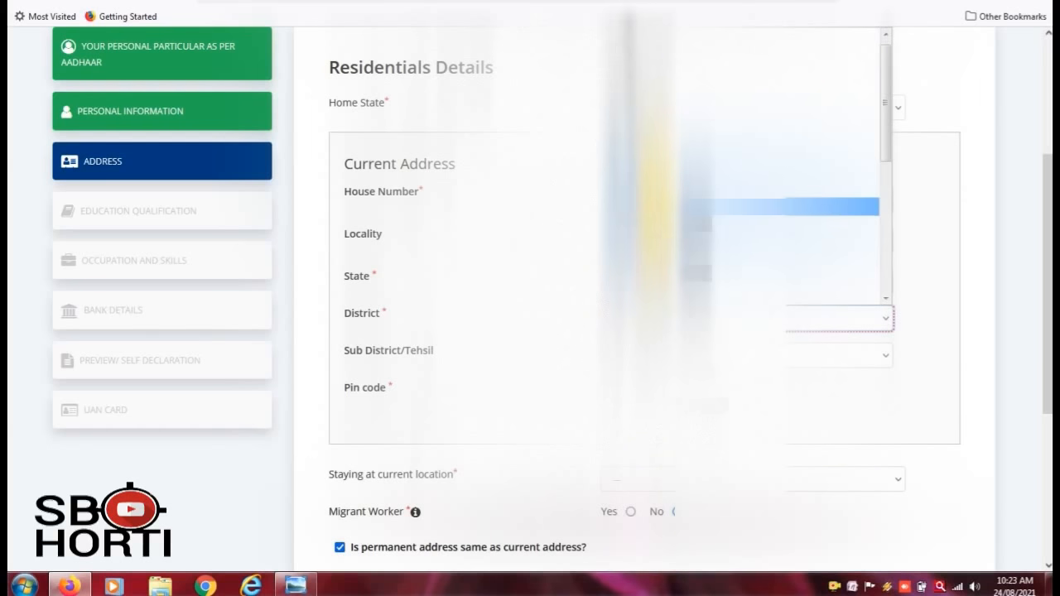
left_click(656, 206)
left_click(660, 354)
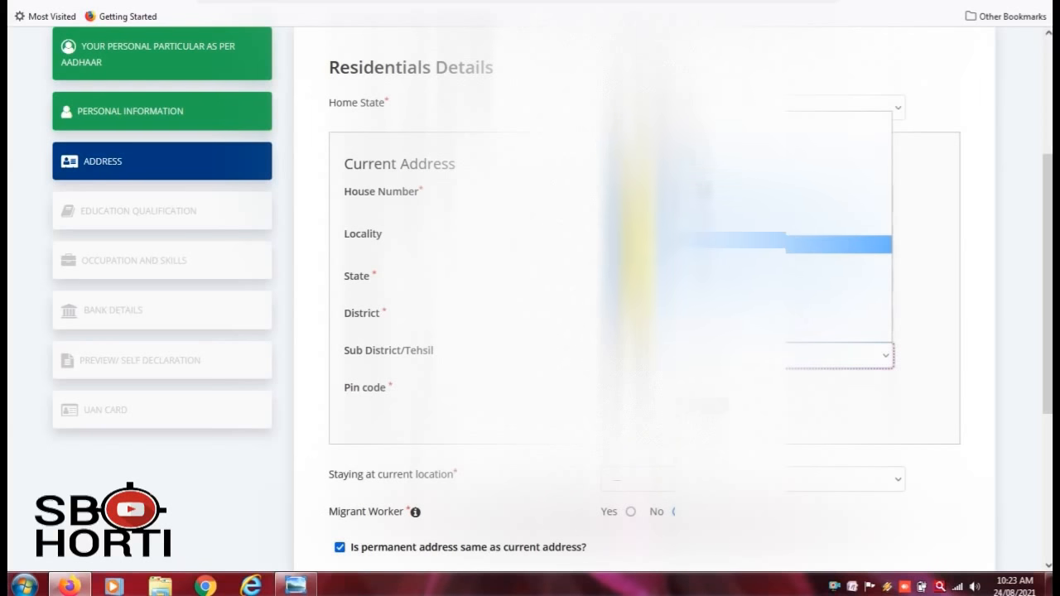
left_click(627, 207)
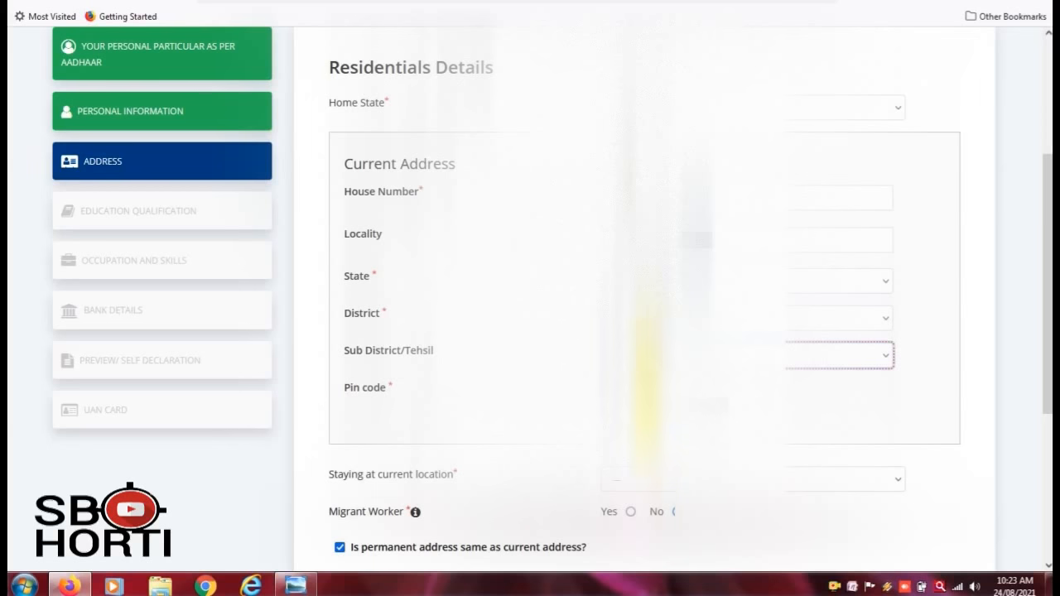
left_click_drag(1043, 323, 1049, 455)
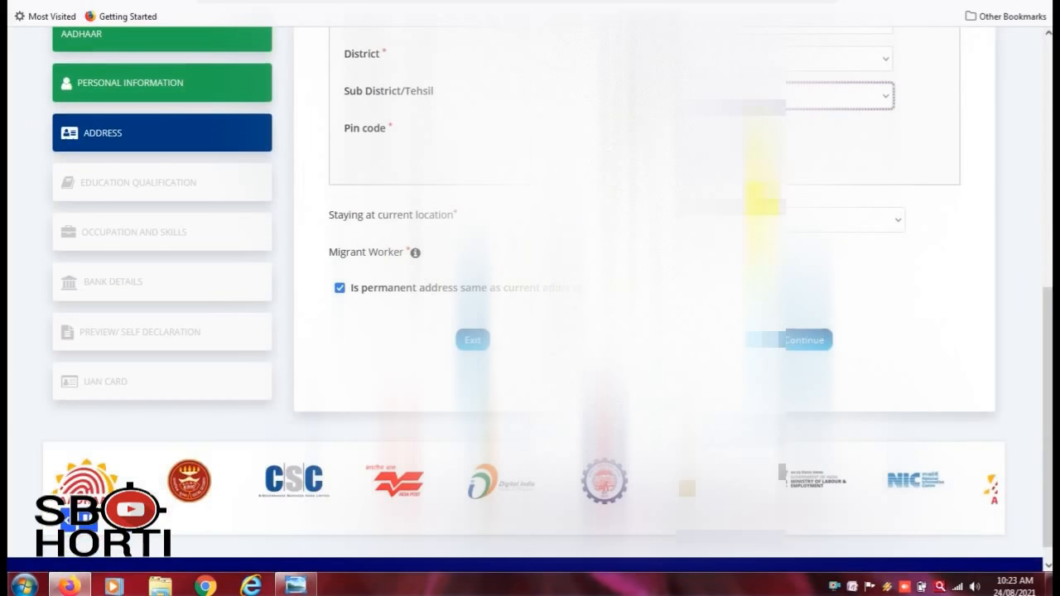
left_click(758, 217)
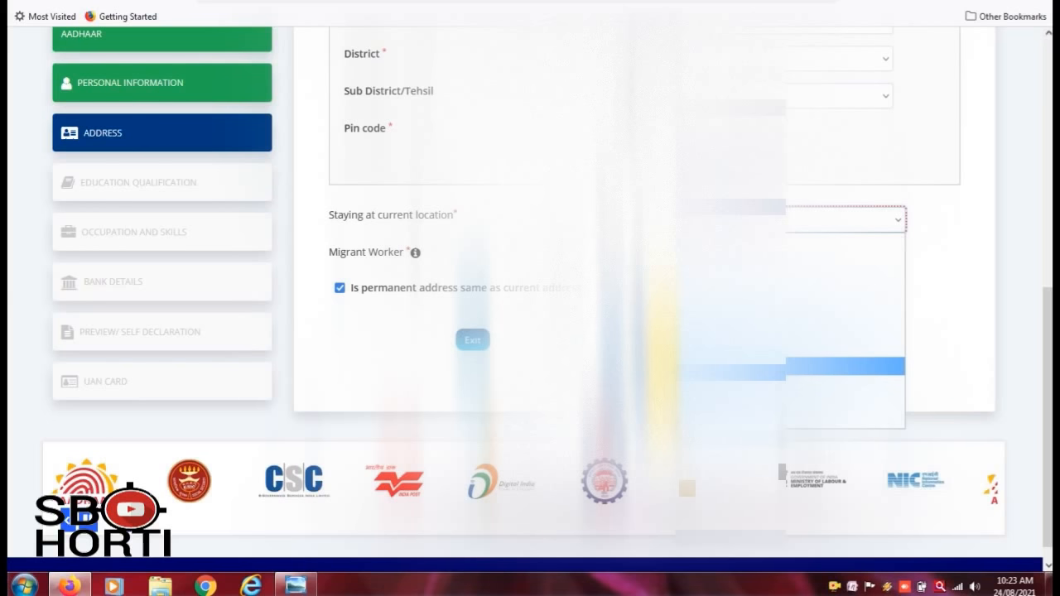
left_click(663, 366)
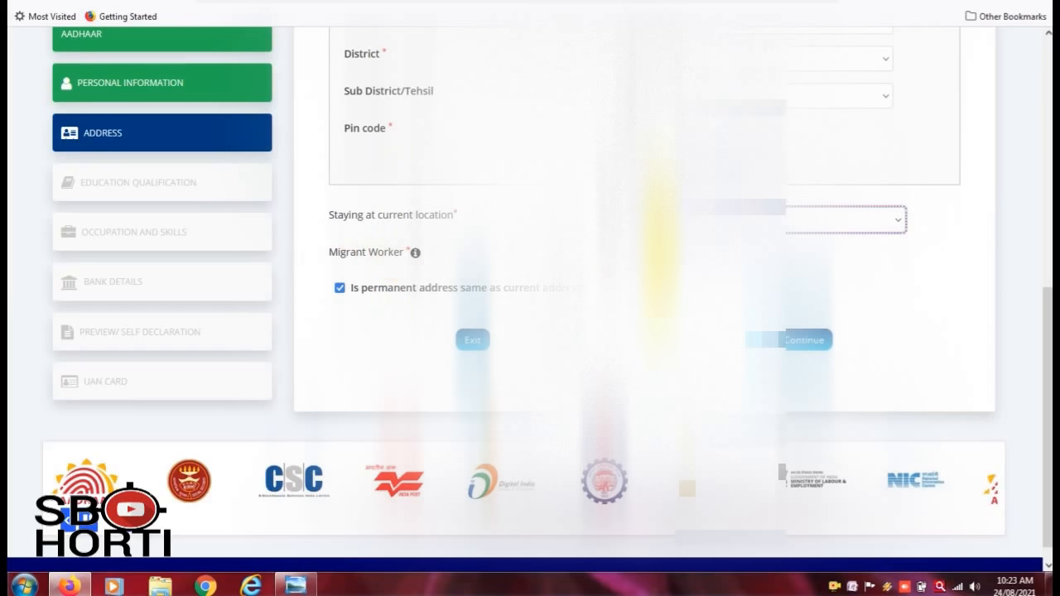
- Save the address, set education to Secondary and income slab to 10000 & Below, then continue
left_click(792, 349)
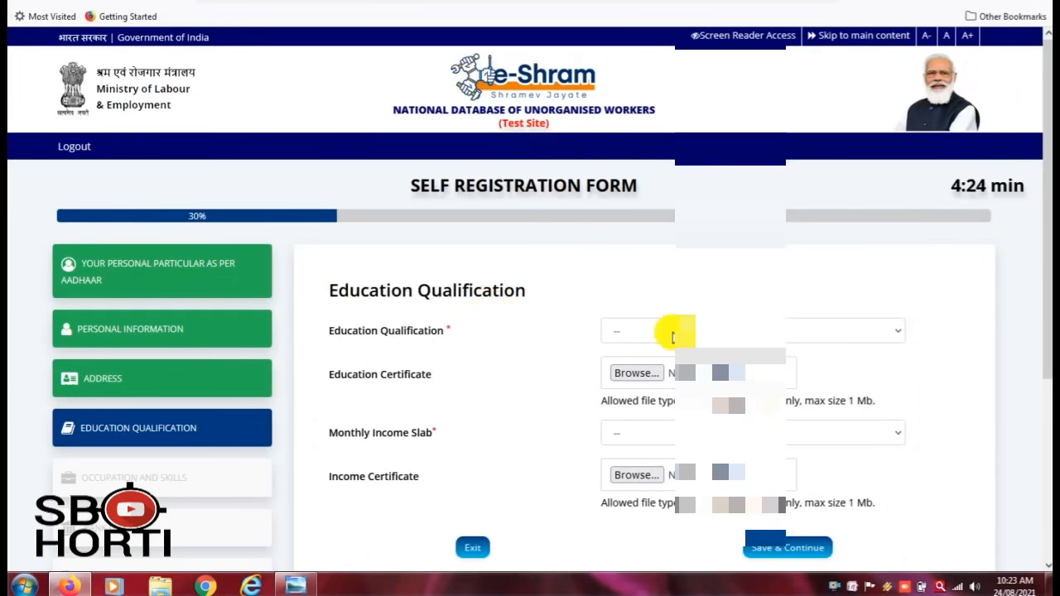
left_click(706, 329)
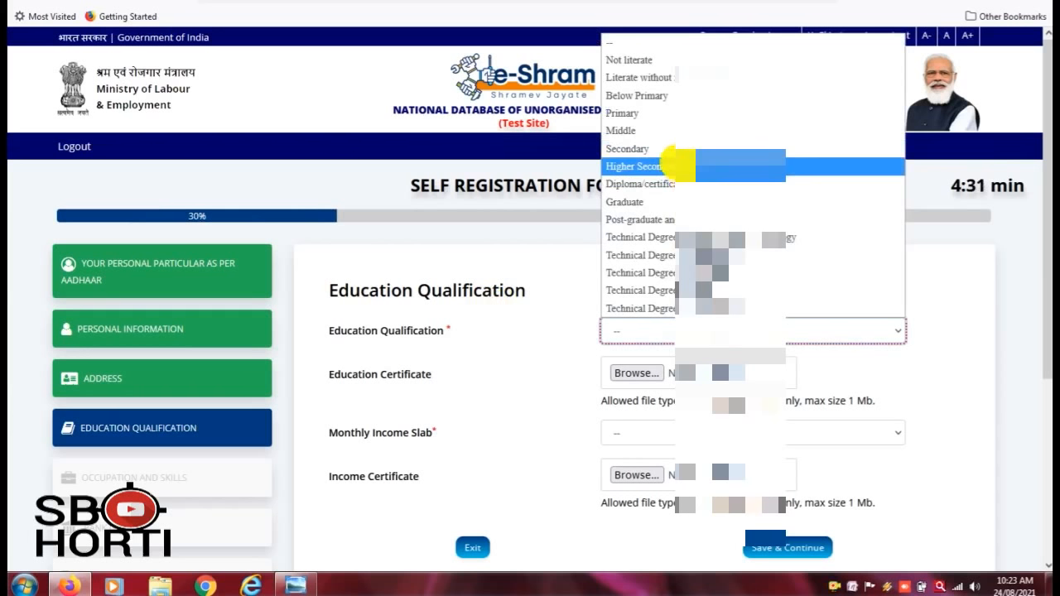
left_click(671, 153)
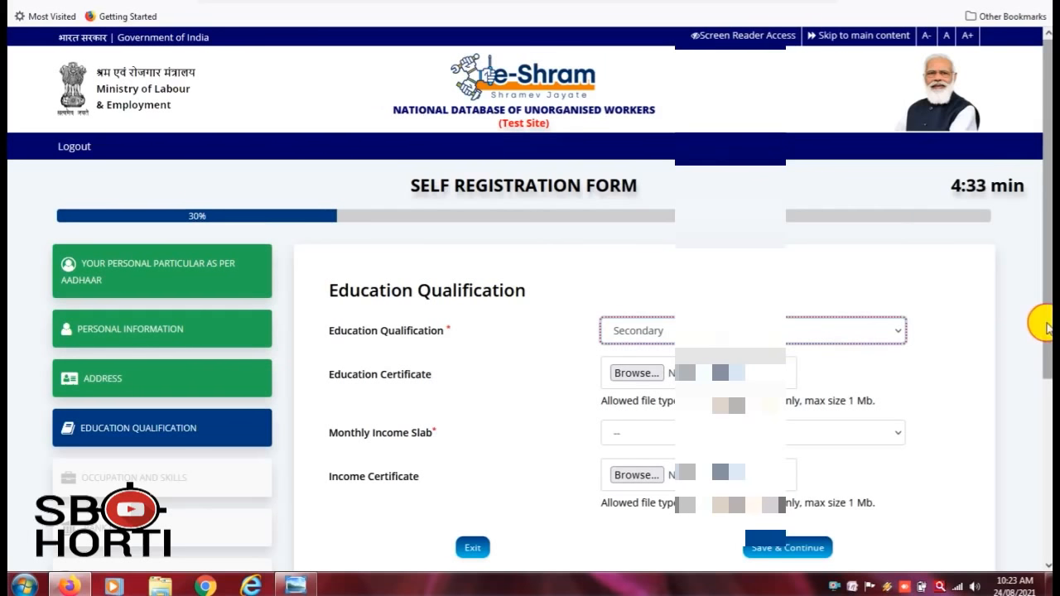
scroll(1045, 401, "down", 2)
scroll(1046, 402, "down", 2)
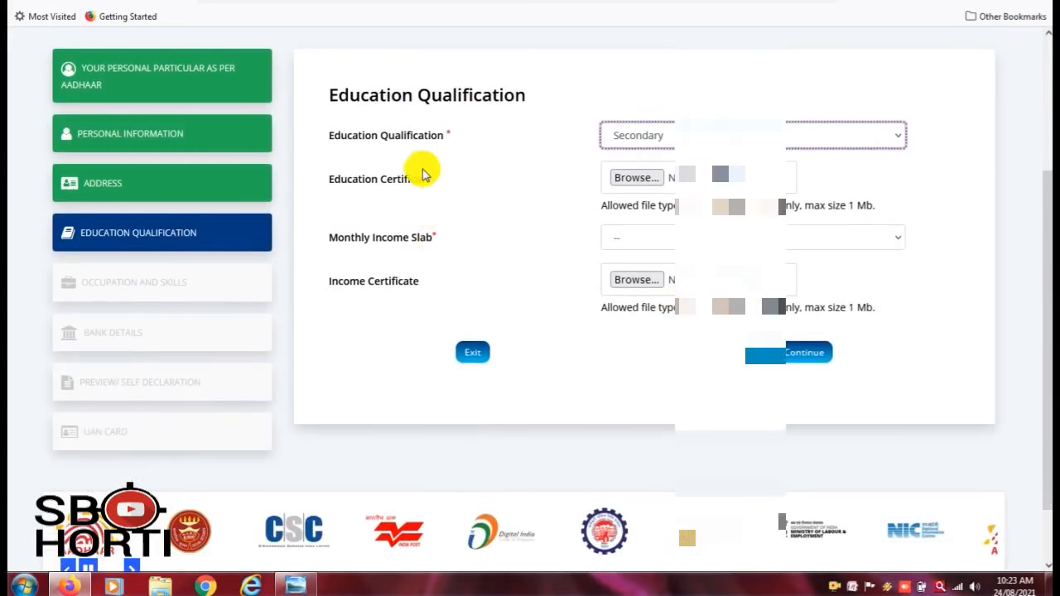
left_click(647, 238)
left_click(674, 281)
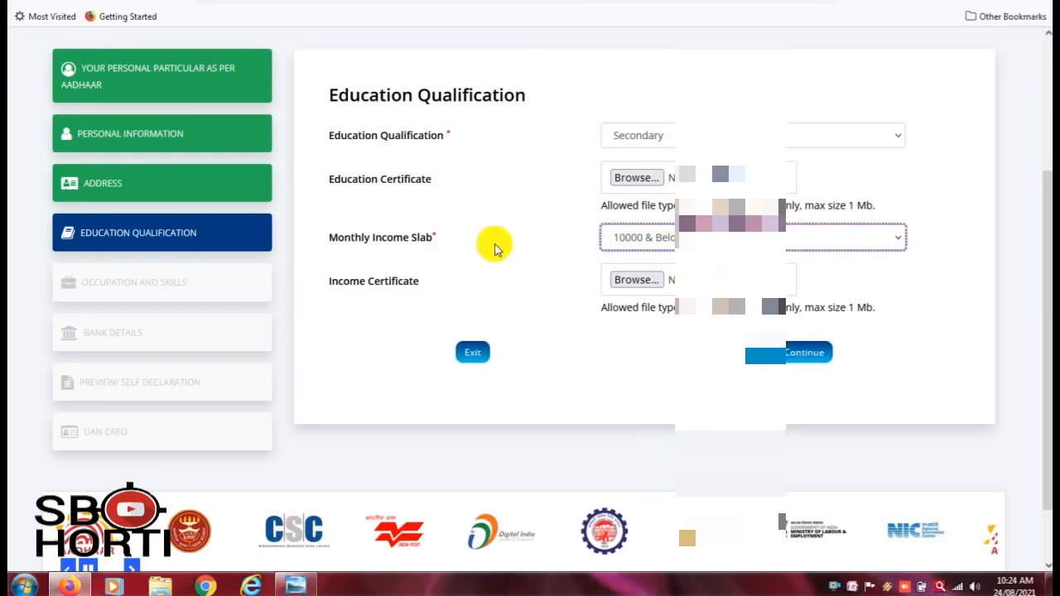
left_click(788, 356)
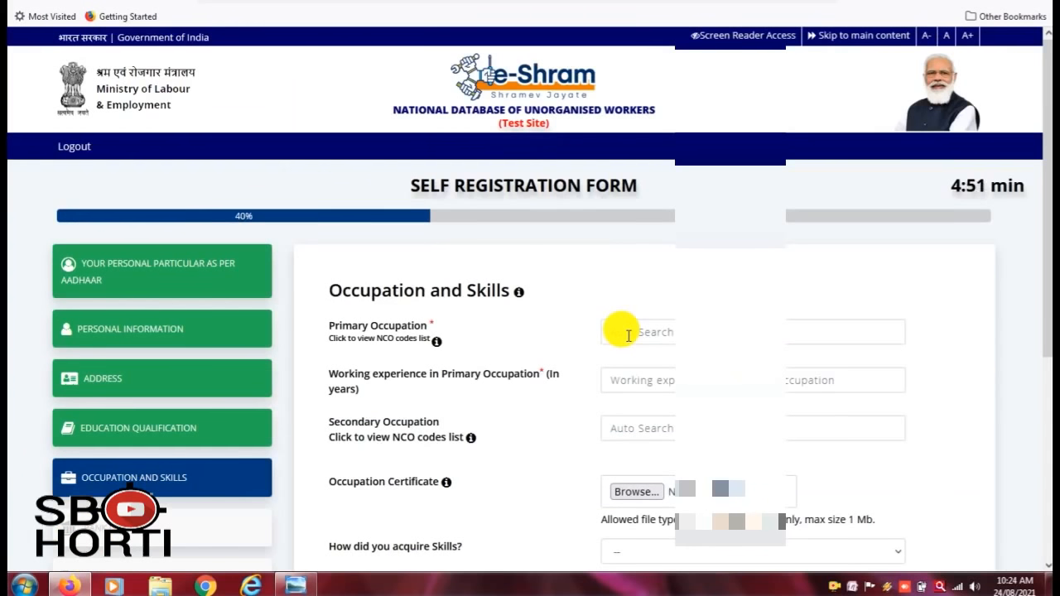
- Begin a Primary Occupation search by typing its first letters into the field
scroll(587, 204, "down", 2)
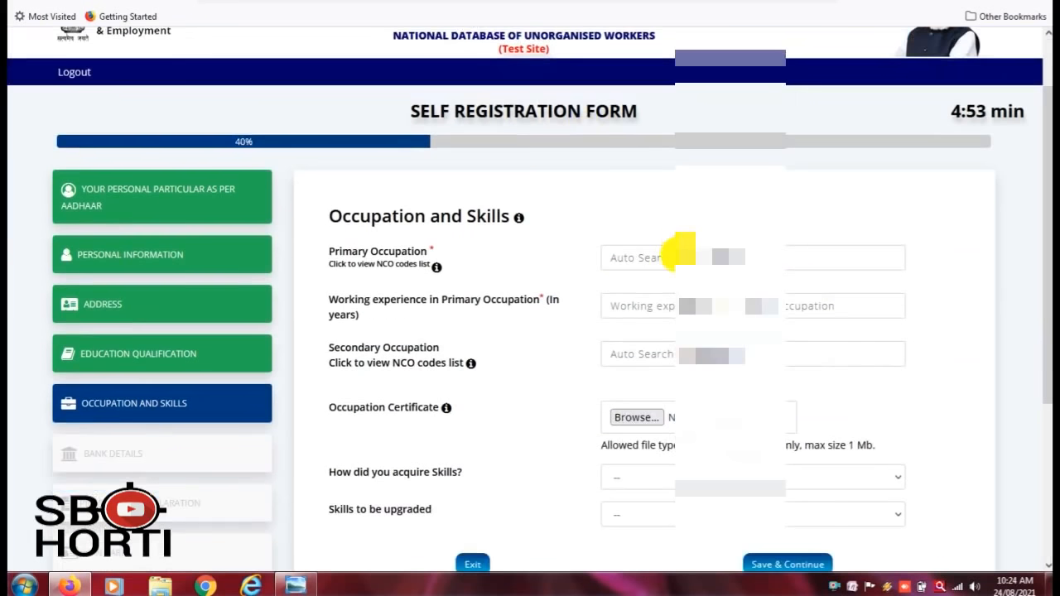
left_click(675, 258)
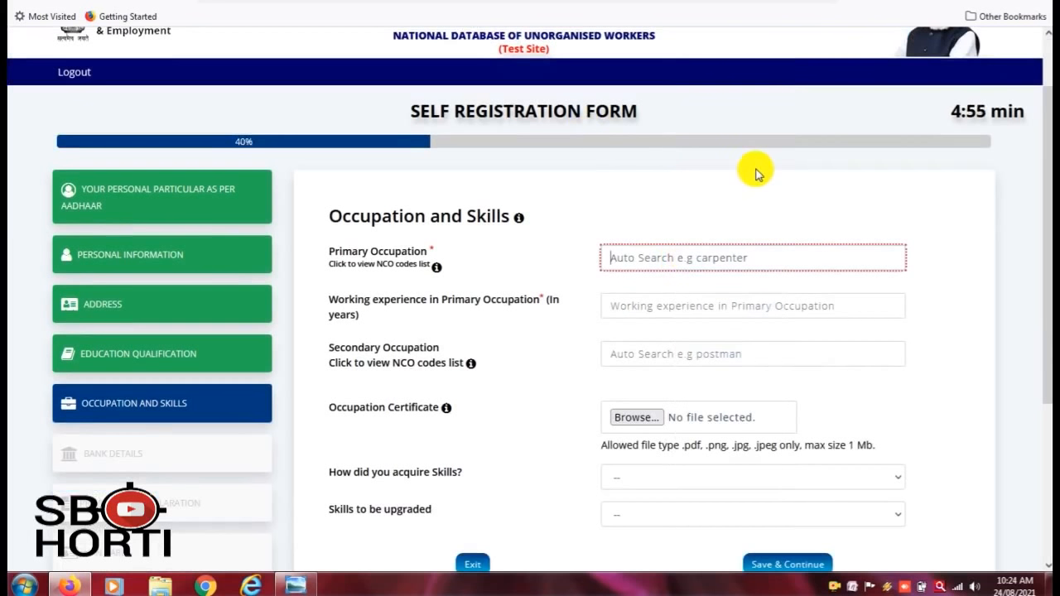
type("se")
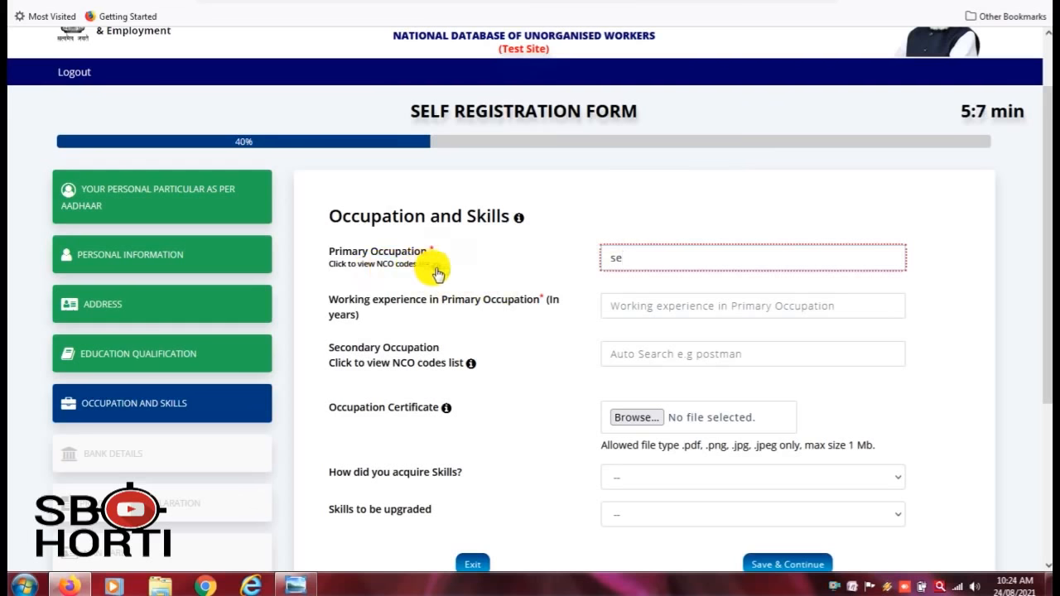
- Open the NCO codes list PDF and check the family code in its first row
left_click(436, 269)
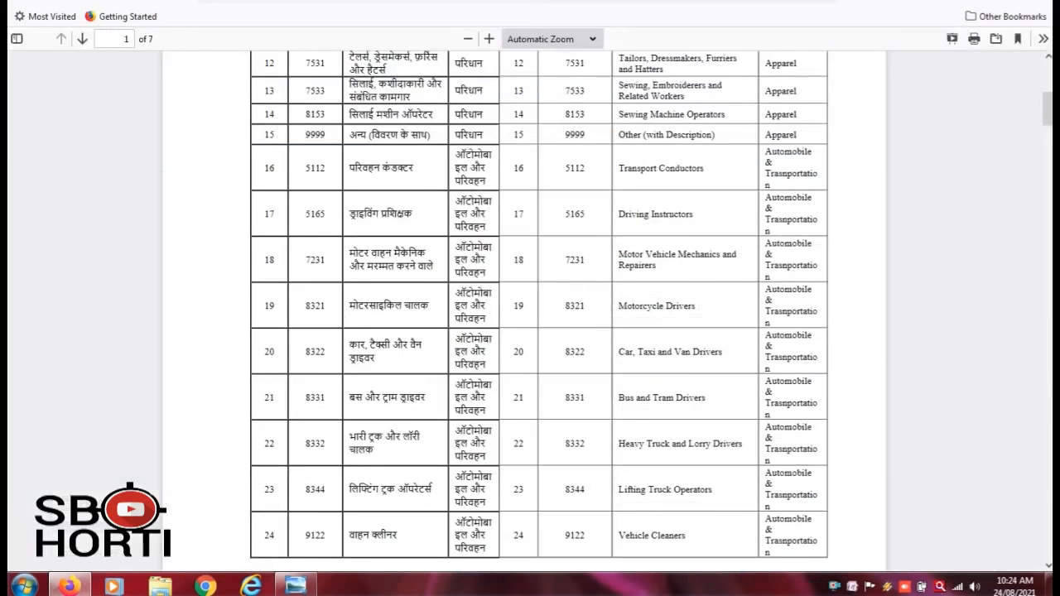
scroll(620, 230, "up", 5)
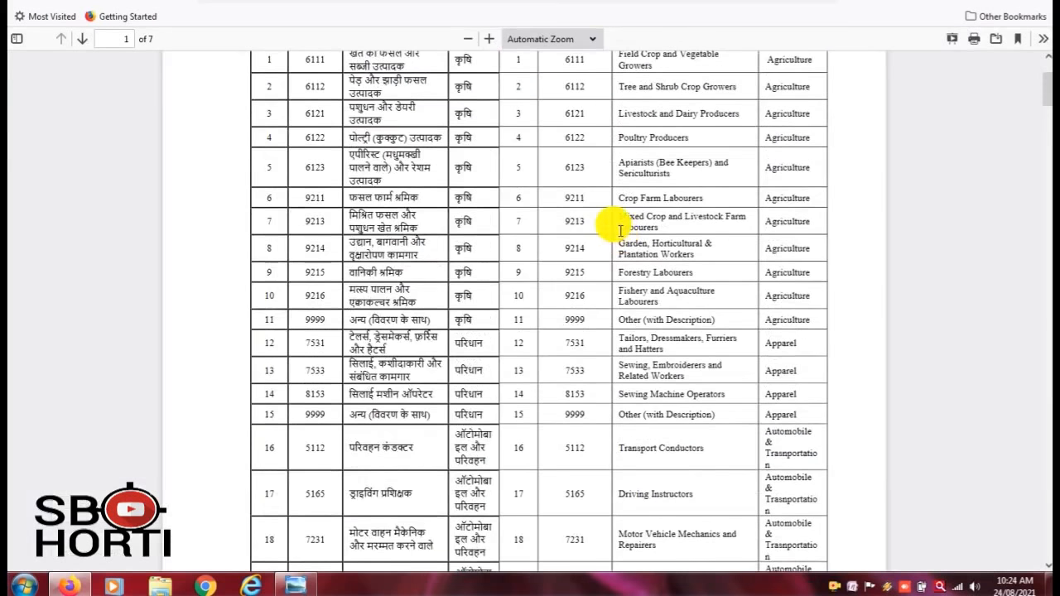
scroll(613, 230, "up", 3)
scroll(610, 213, "down", 4)
scroll(633, 217, "up", 4)
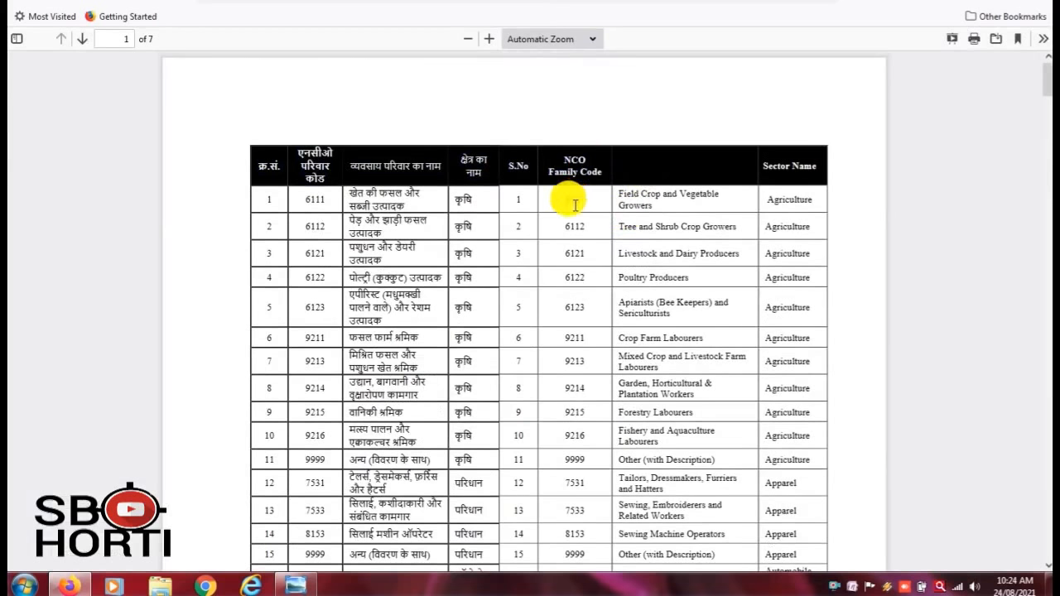
left_click_drag(572, 199, 585, 202)
left_click(591, 243)
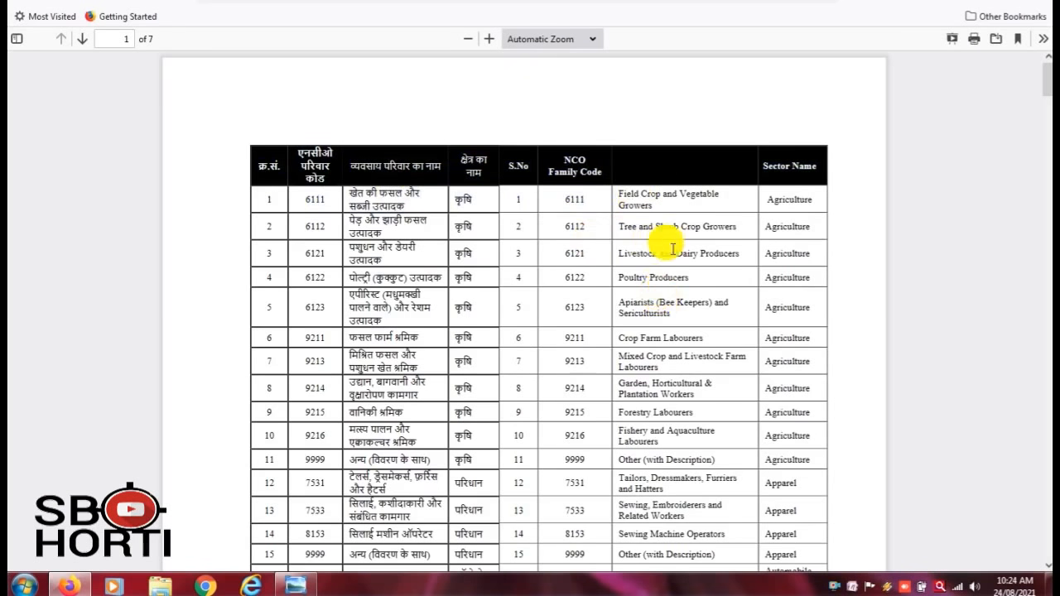
- Locate Sewing Machine Operators, code 8153, and return to the registration form
scroll(674, 240, "down", 3)
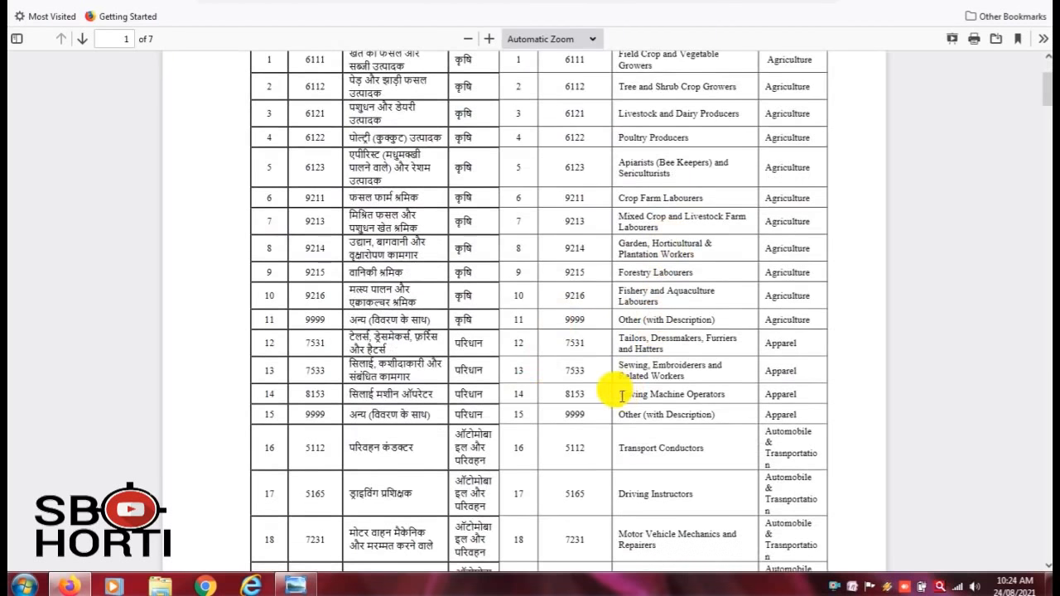
left_click_drag(617, 397, 705, 400)
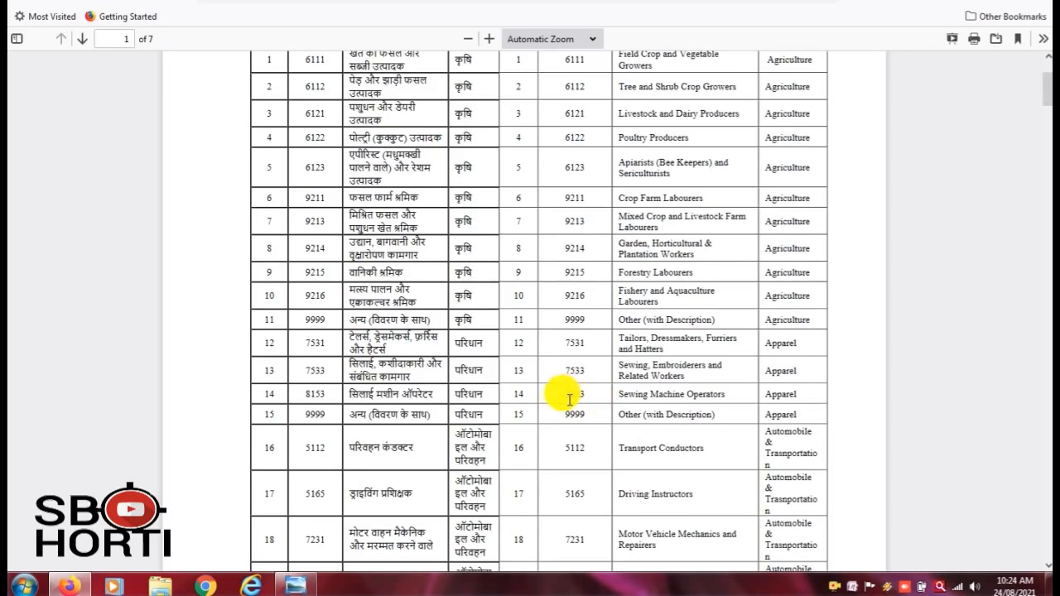
left_click_drag(568, 397, 598, 404)
left_click(598, 404)
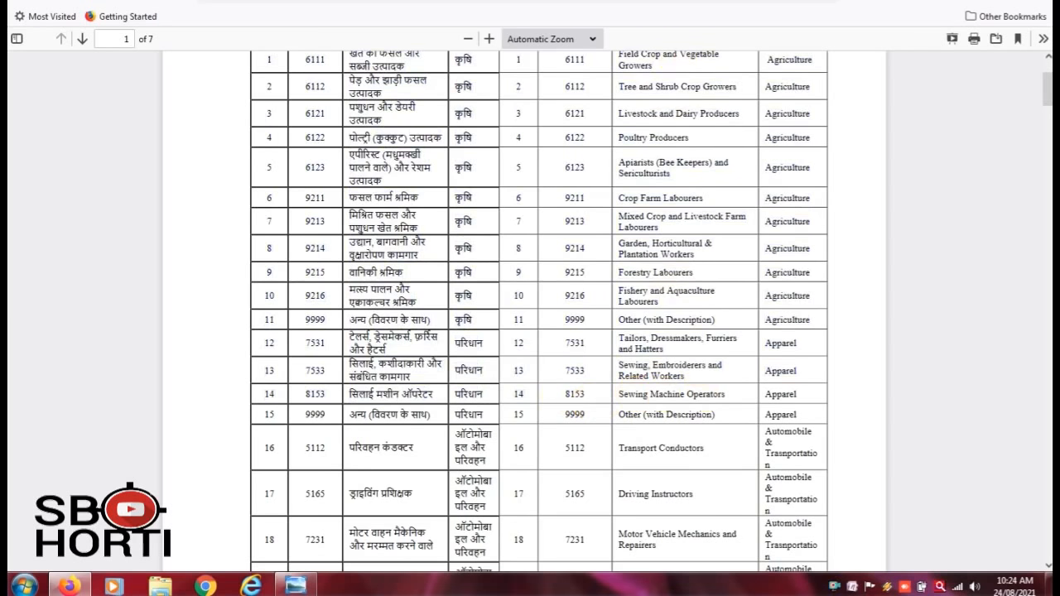
left_click(681, 0)
- Enter 6 years' working experience and secondary occupation 8153, with Sewing Machine Operators as primary occupation
left_click(640, 254)
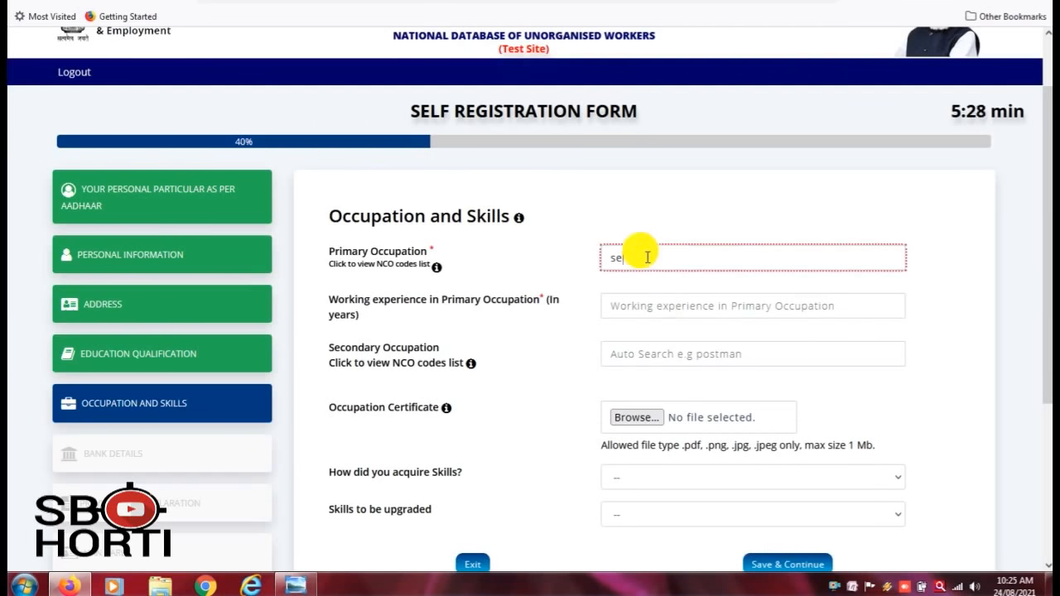
key("BackSpace")
key("BackSpace")
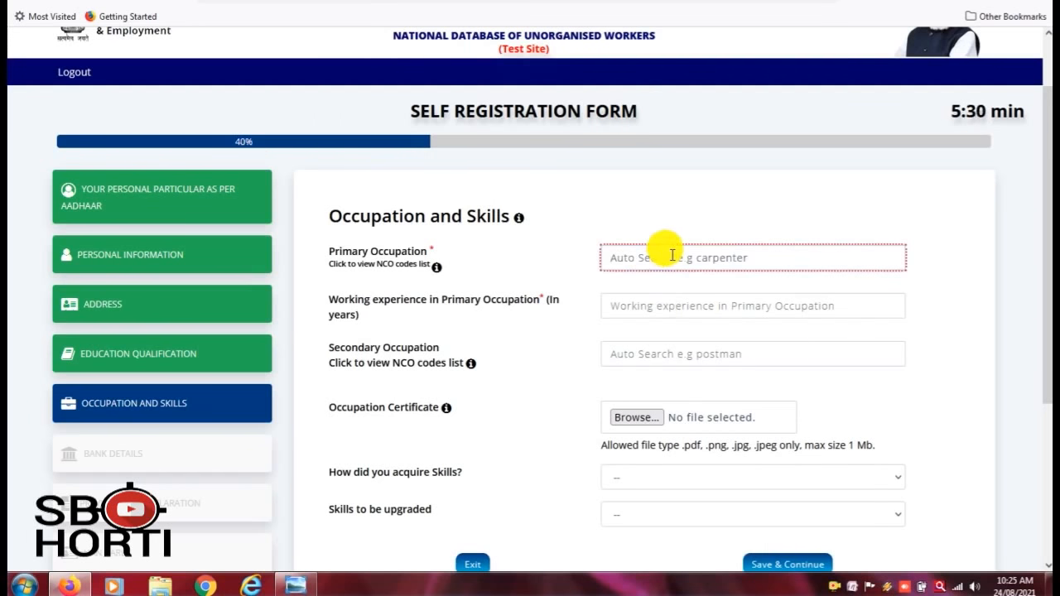
left_click(693, 304)
type("6")
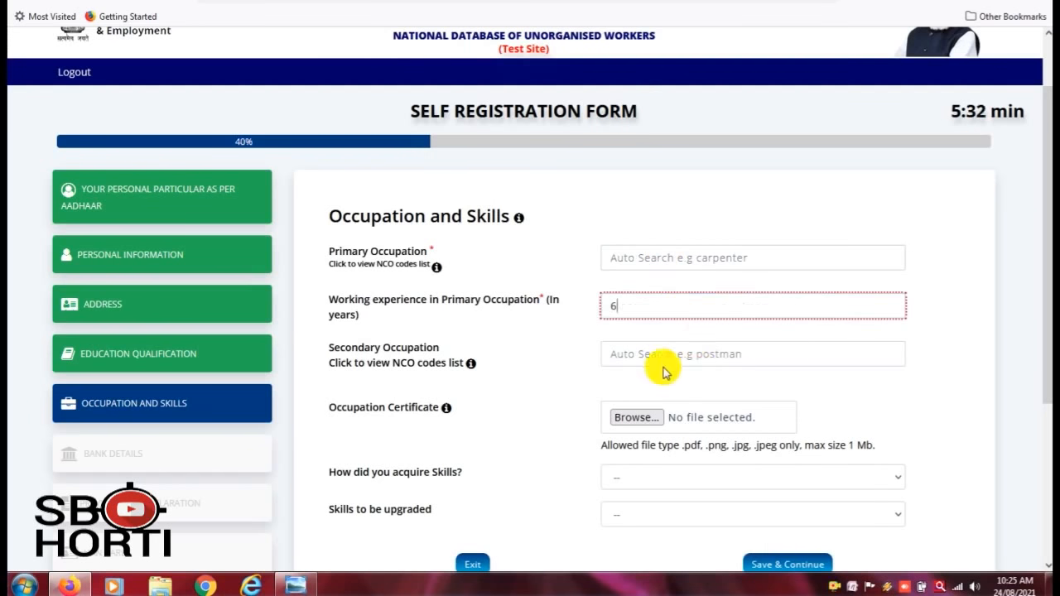
left_click(653, 356)
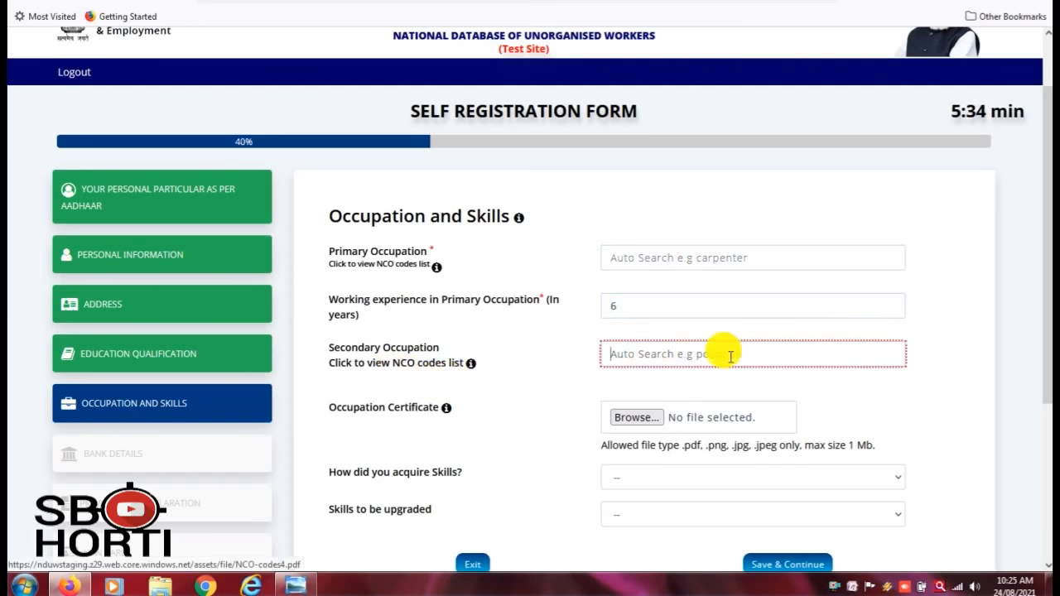
type("8153")
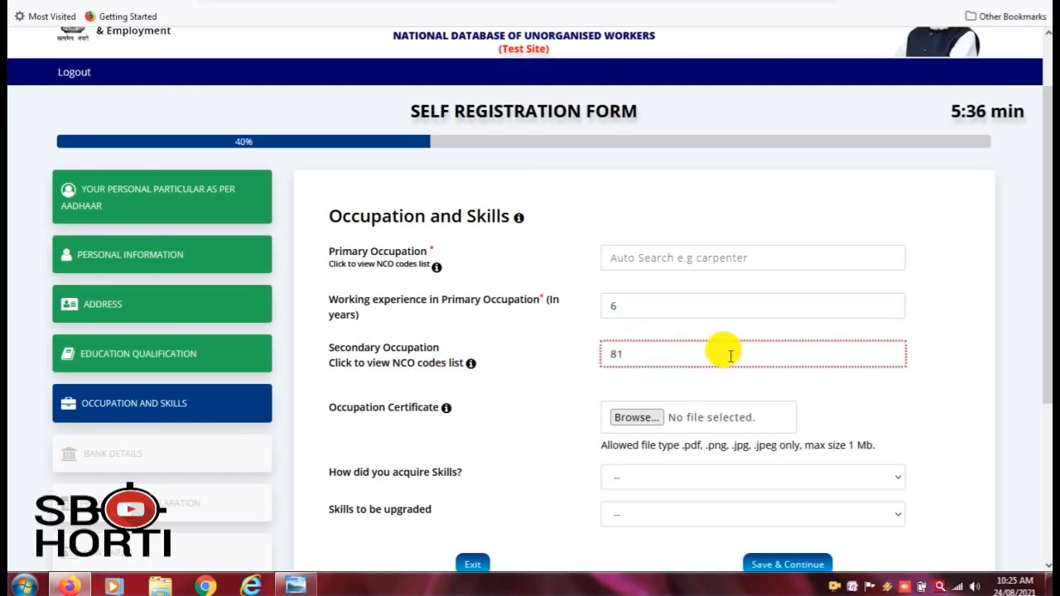
left_click(653, 260)
type("Sew")
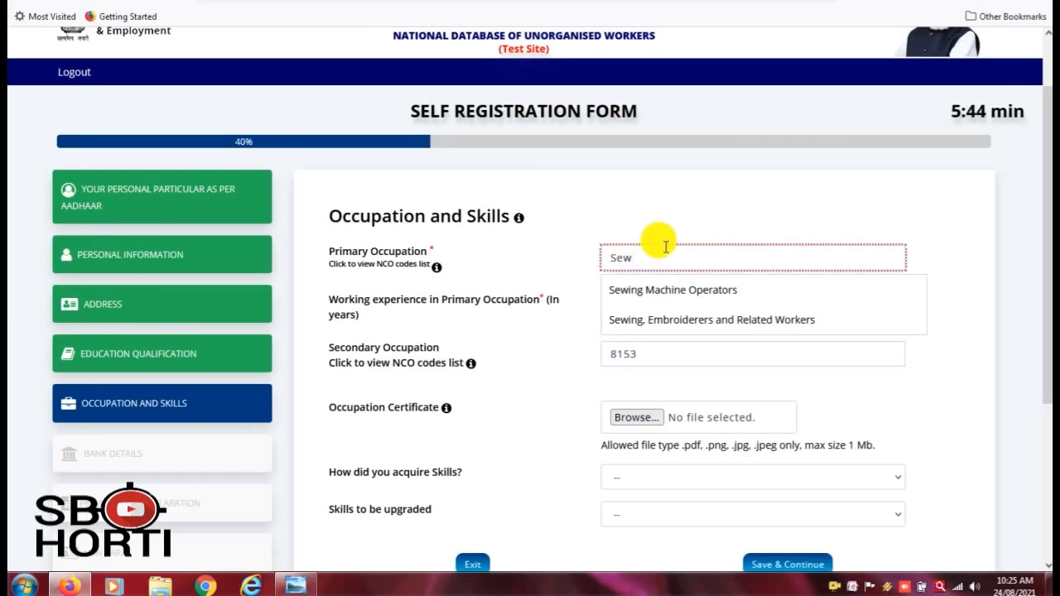
left_click(694, 292)
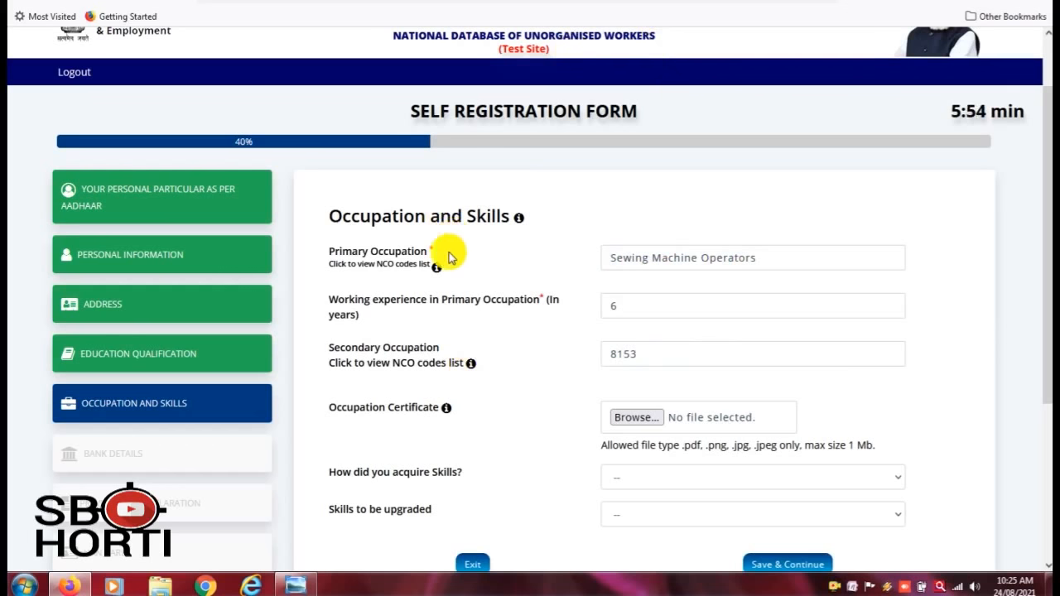
- Check Other (with Description) in the NCO codes list, then return to the registration form
left_click(436, 268)
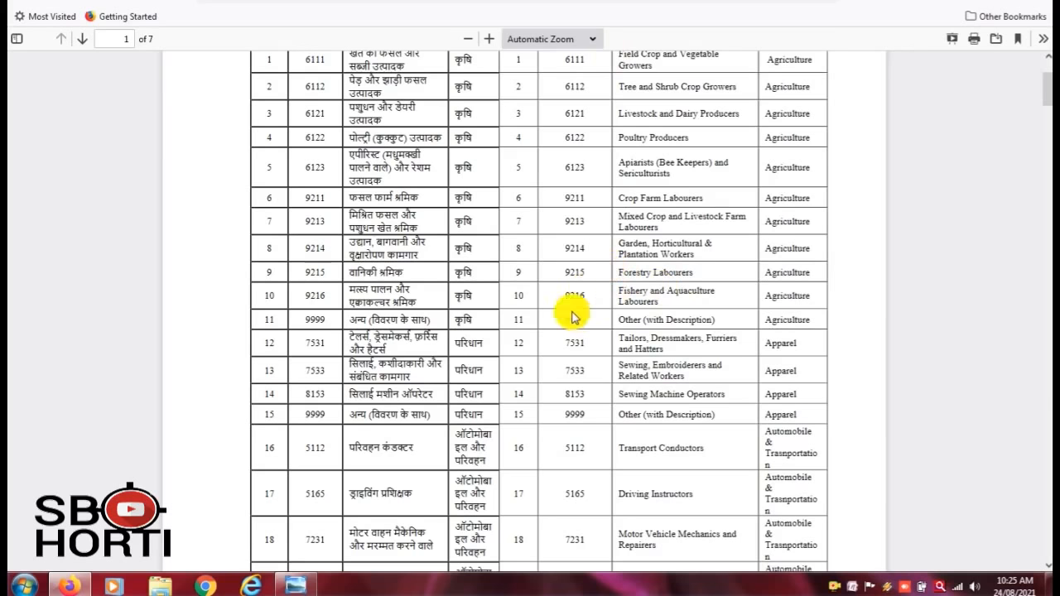
left_click_drag(714, 320, 562, 327)
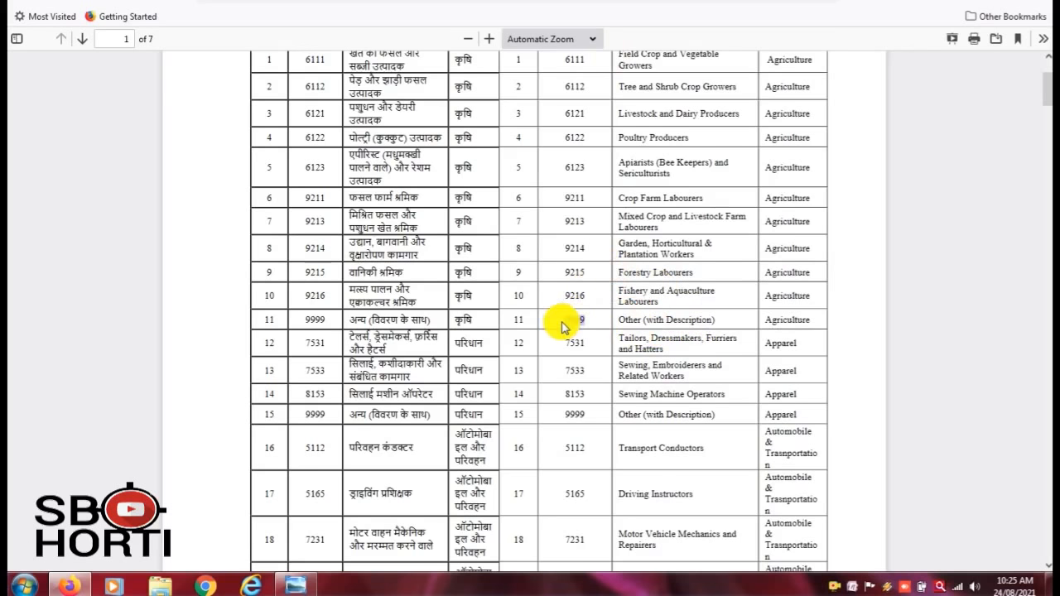
left_click(655, 2)
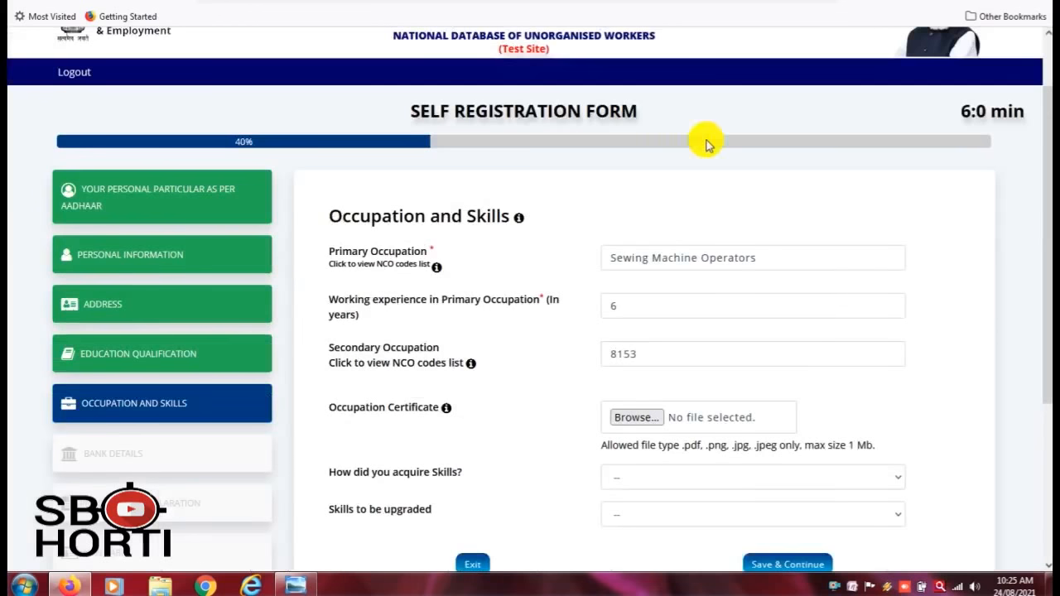
left_click_drag(1039, 277, 1045, 393)
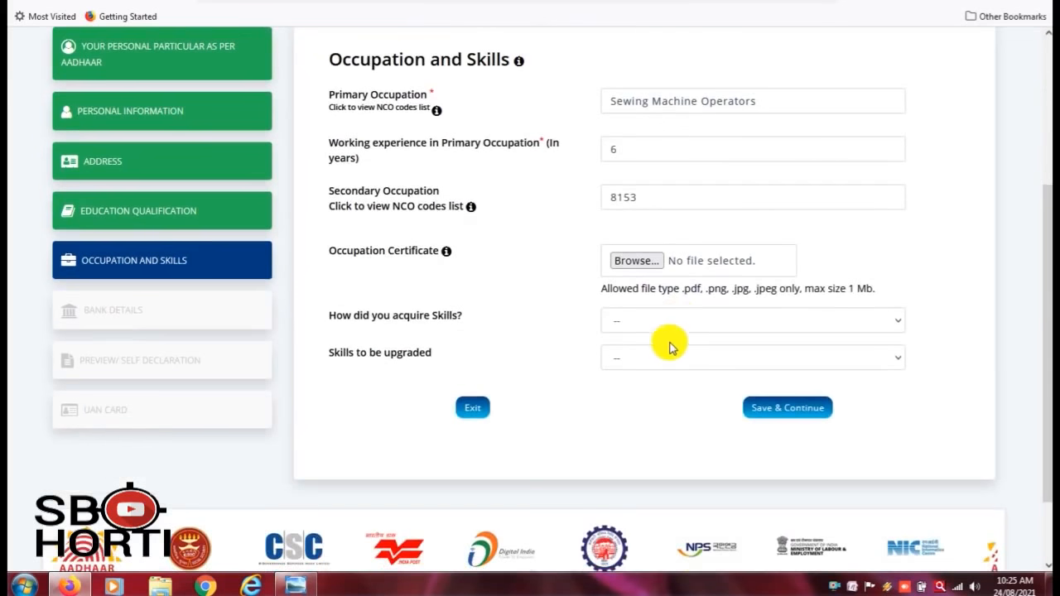
- Save the occupation details and enter the account holder's name in Bank Account Details
left_click(788, 410)
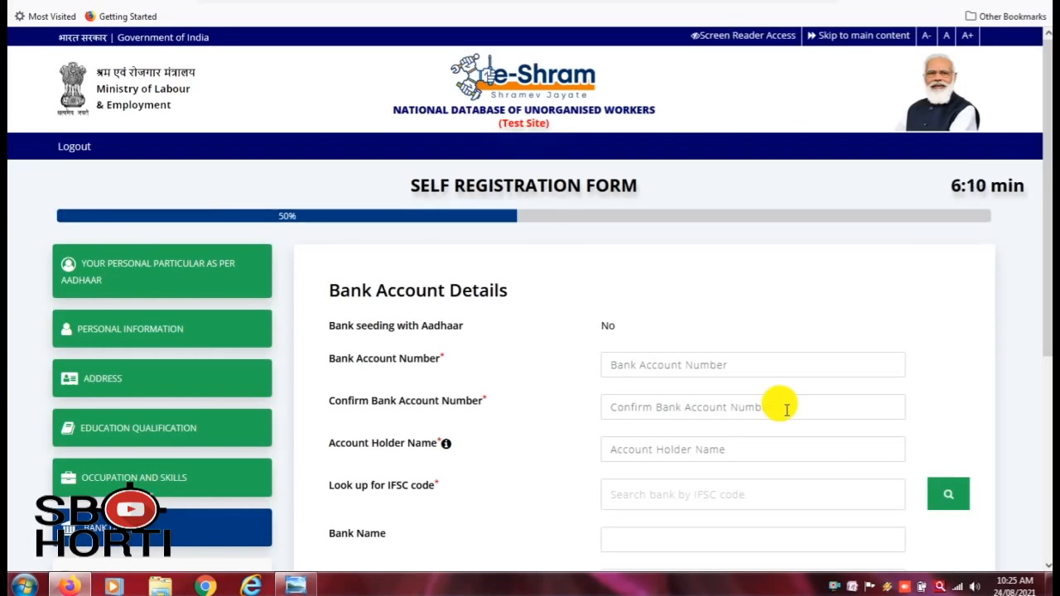
scroll(684, 220, "down", 2)
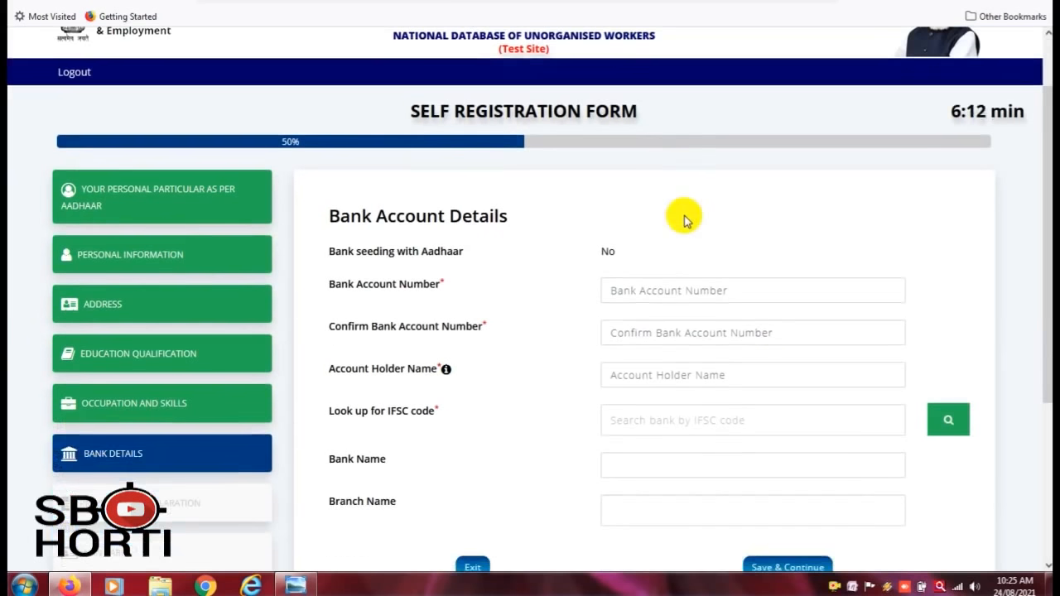
scroll(718, 176, "up", 2)
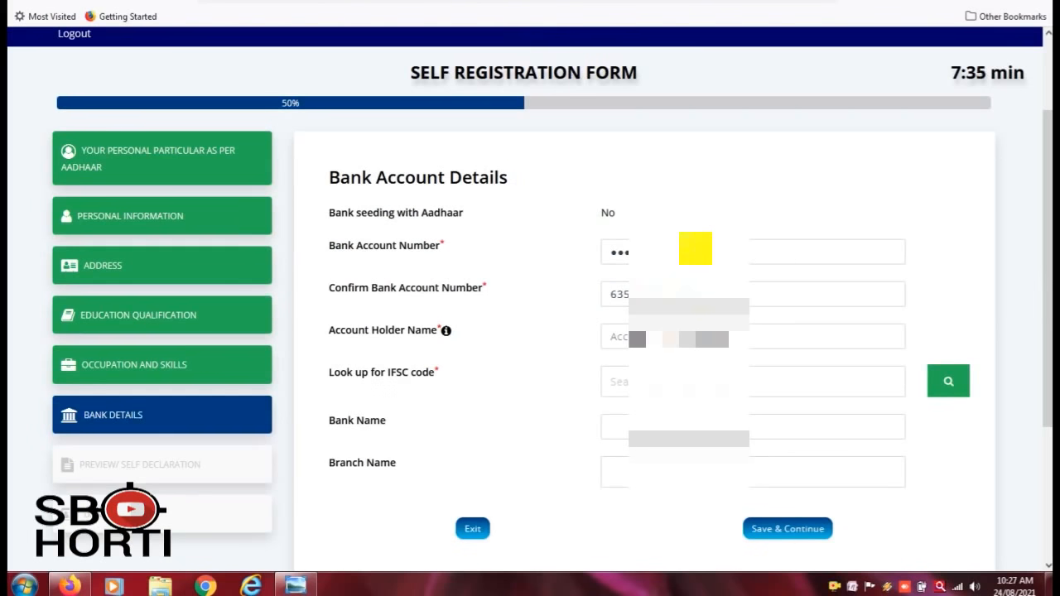
left_click(695, 331)
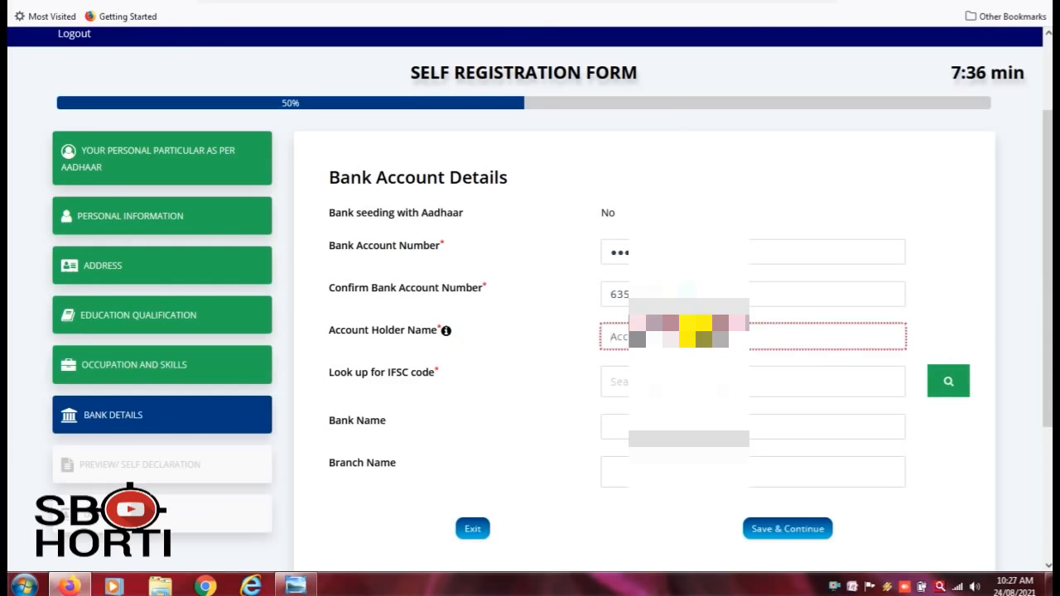
type("SUN")
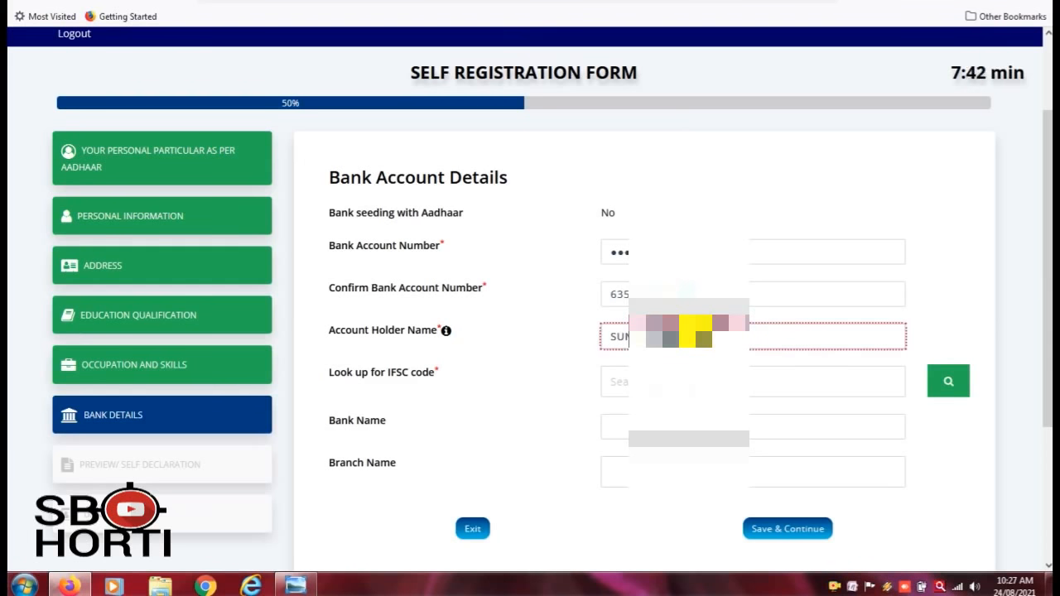
key("Tab")
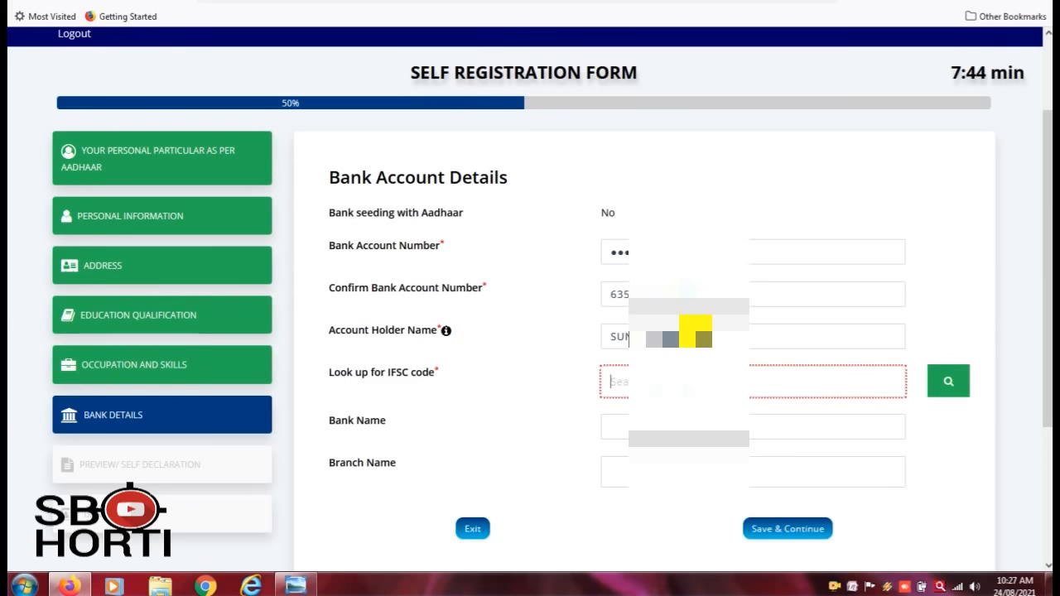
- Fill in the IFSC code from the suggestions, plus the bank name and branch name
left_click(687, 381)
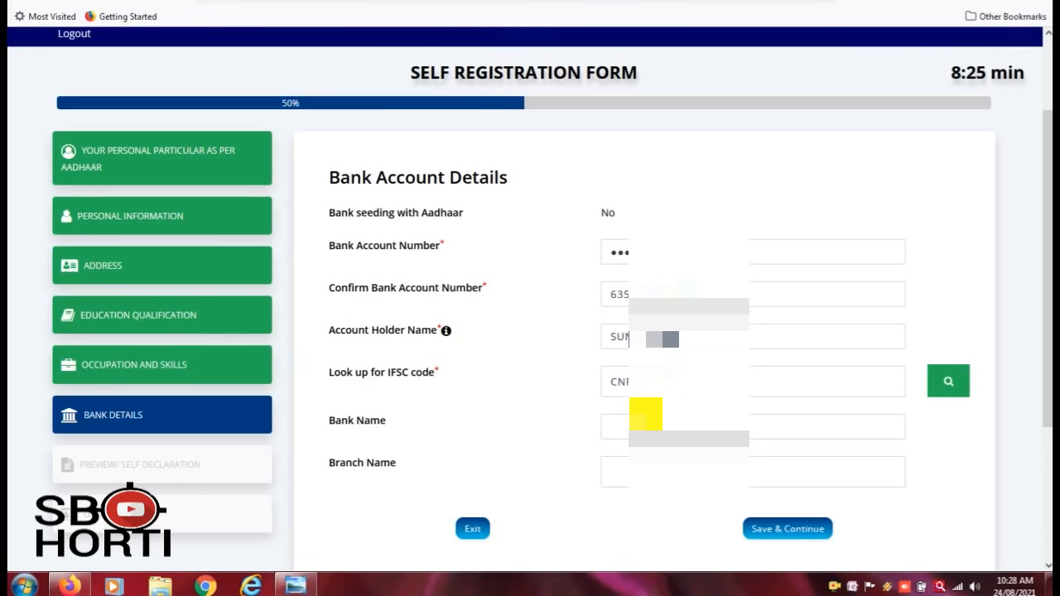
left_click(639, 422)
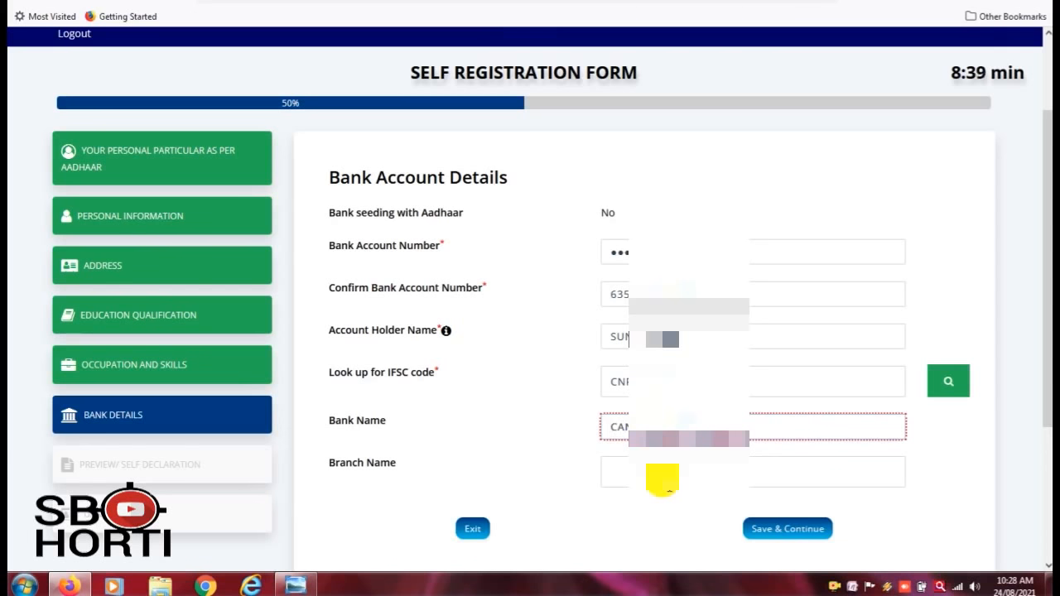
left_click(663, 471)
type("IND")
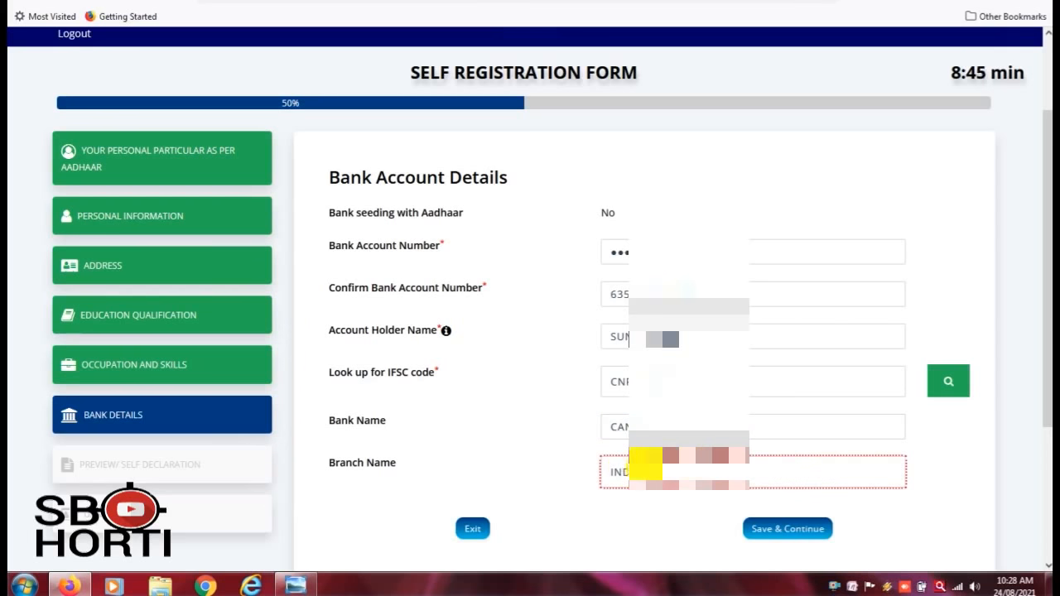
- Save the bank details, decline Firefox's password prompt, and proceed to the Preview page
left_click(787, 530)
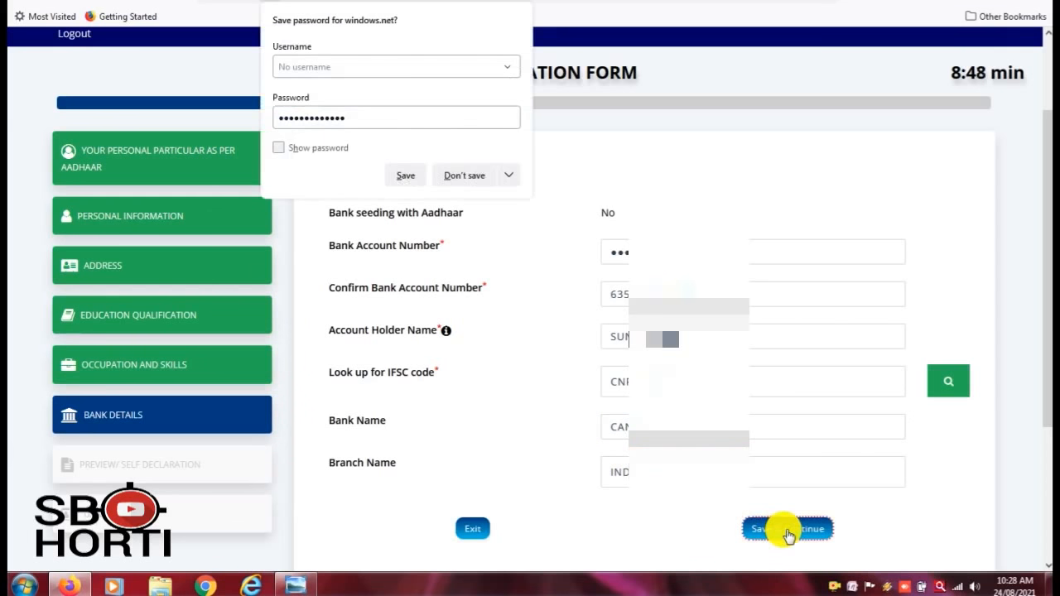
left_click(470, 176)
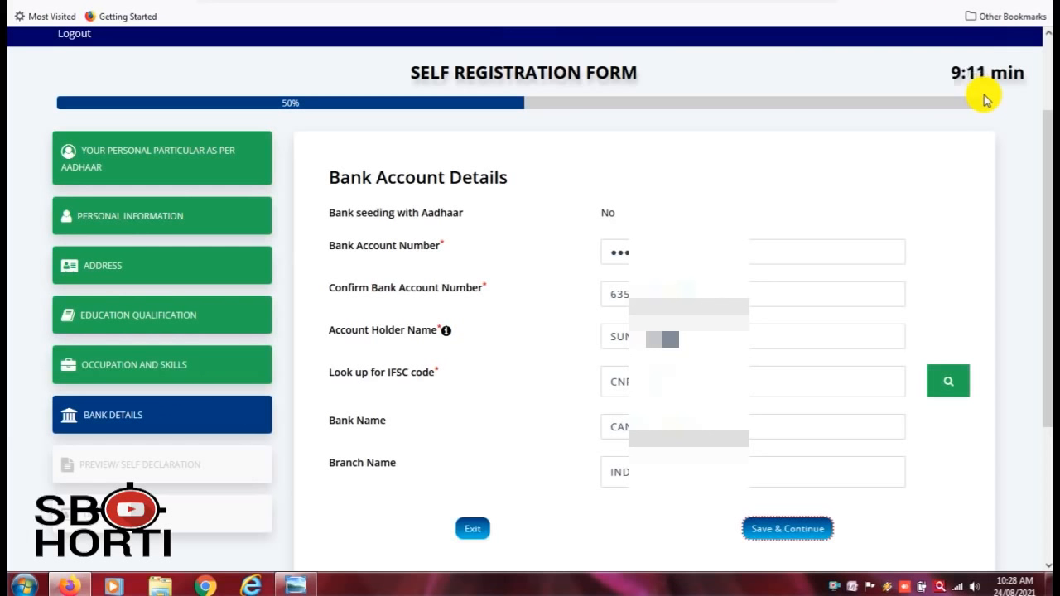
left_click(788, 530)
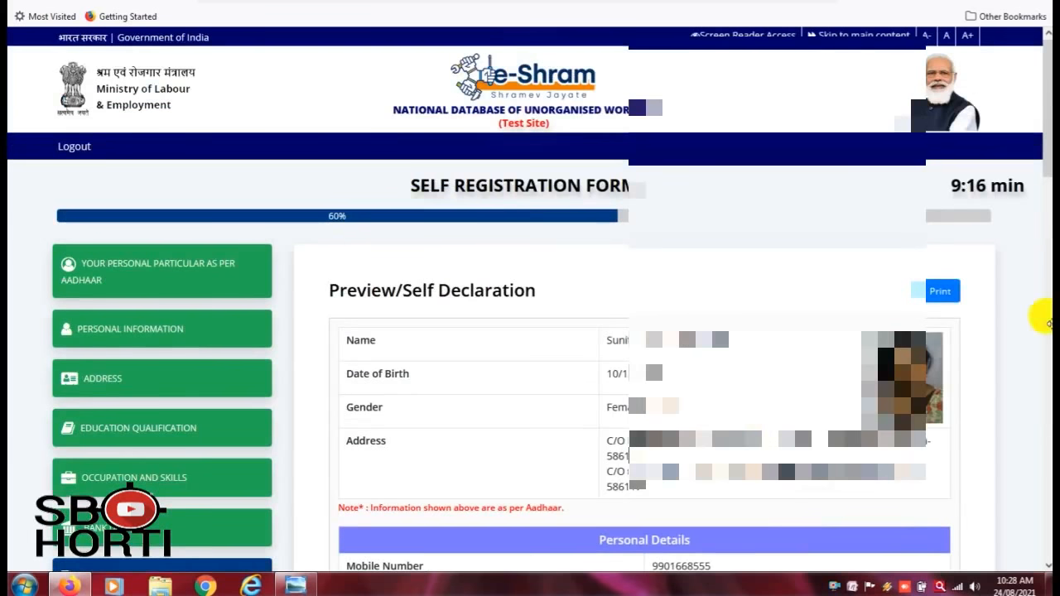
- Tick the 'I undertake' self-declaration and submit the registration after OTP verification
left_click_drag(1044, 151, 1044, 504)
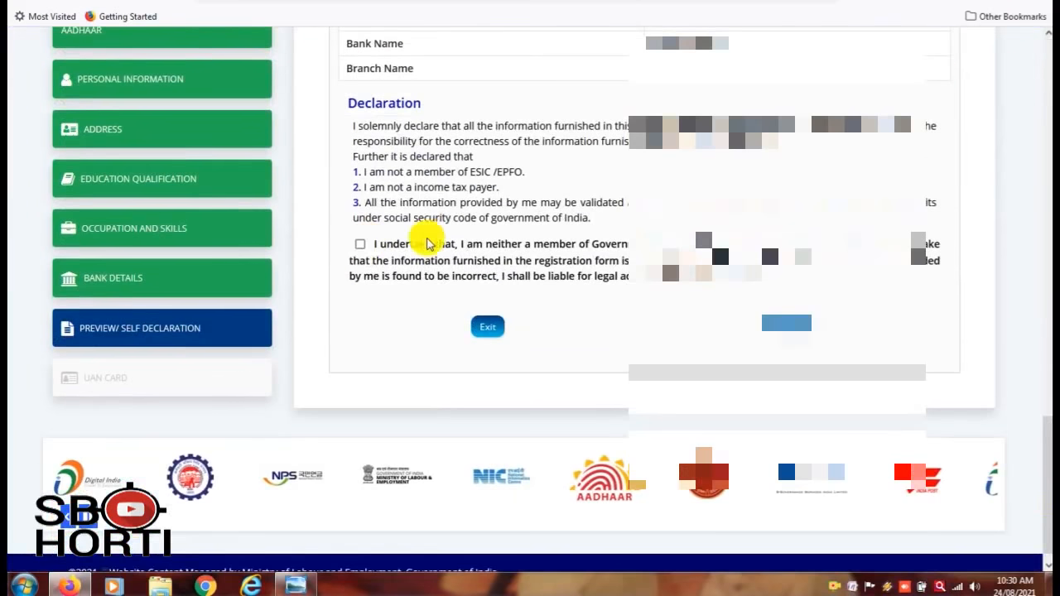
left_click(360, 245)
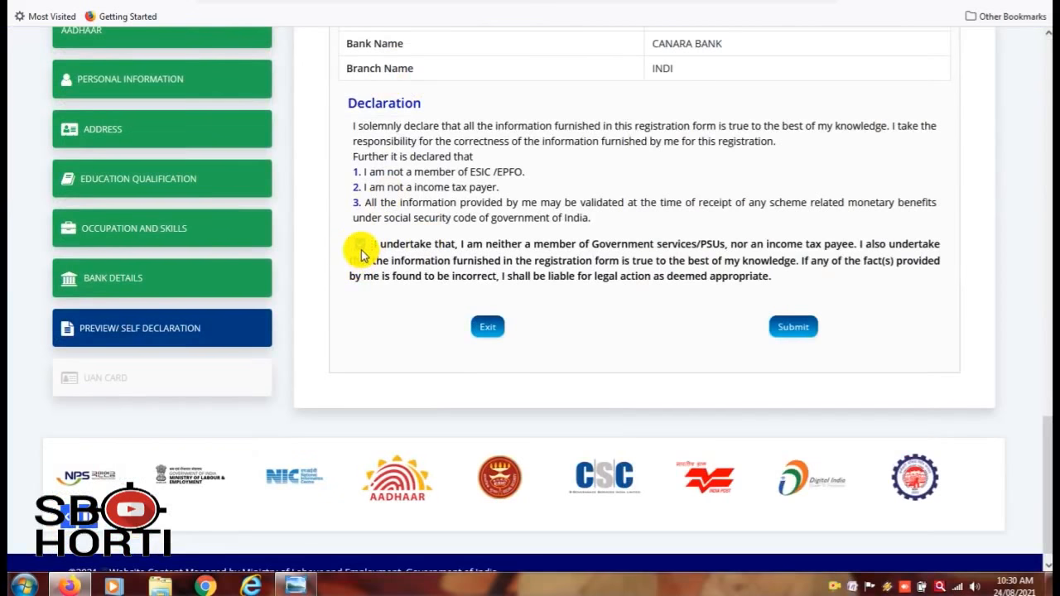
left_click(796, 332)
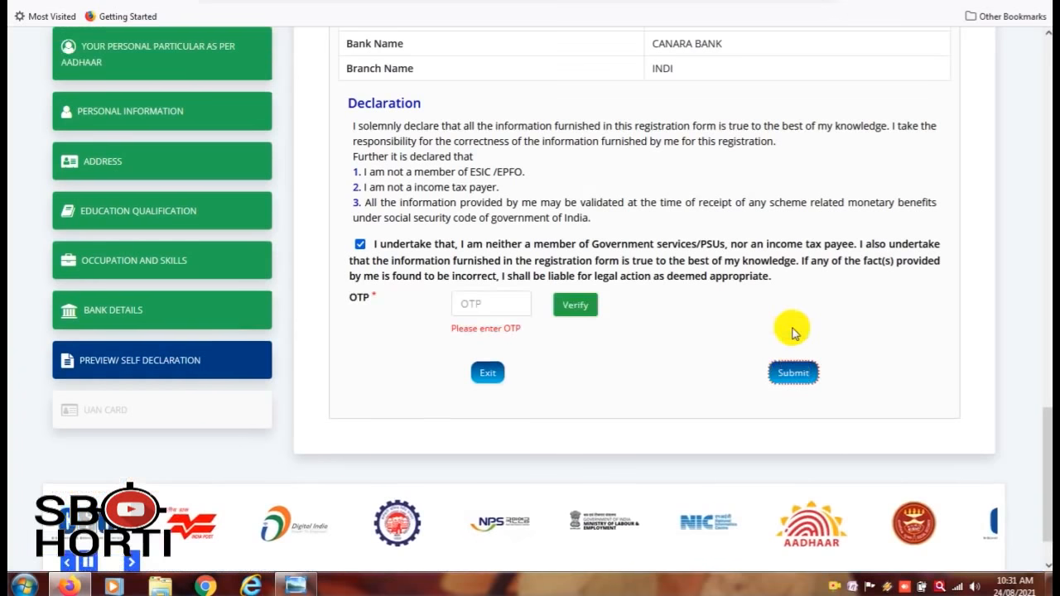
left_click(494, 303)
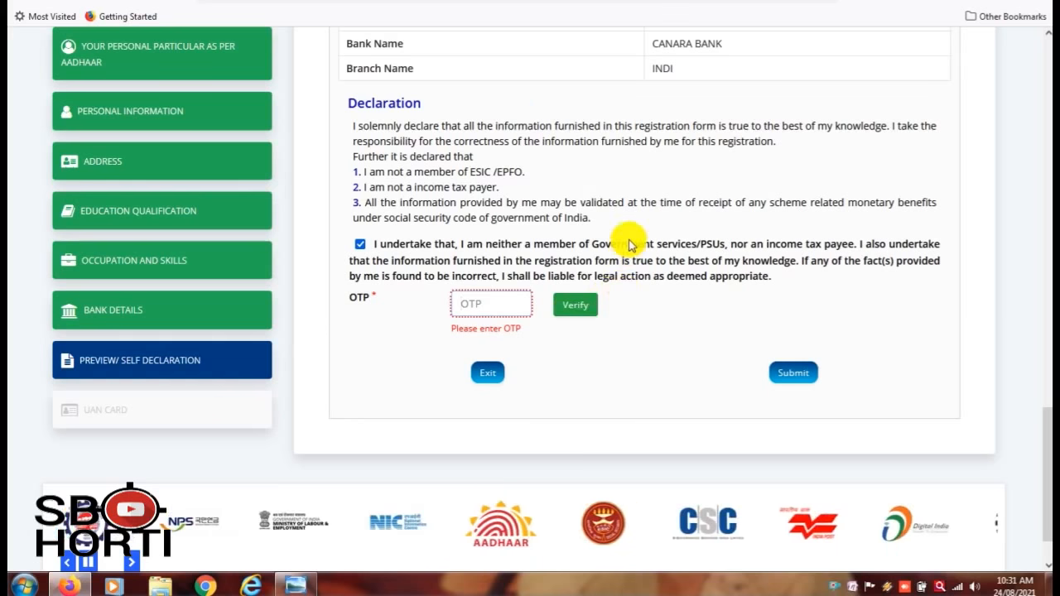
left_click(799, 336)
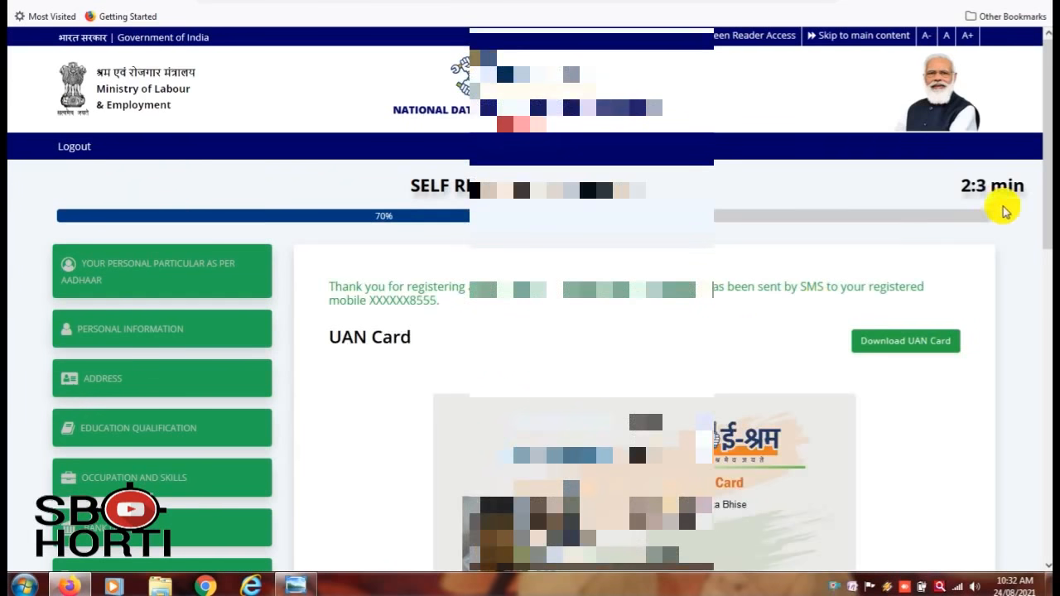
- Scroll down the generated UAN Card page to reach the Download UAN Card option
left_click_drag(1045, 197, 1046, 357)
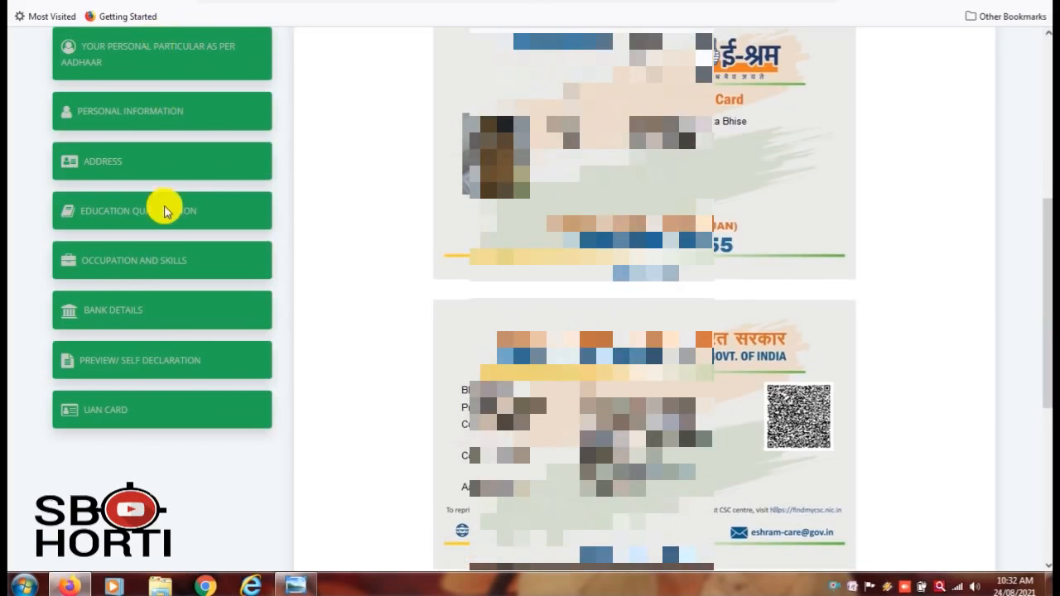
left_click_drag(1043, 222, 1046, 165)
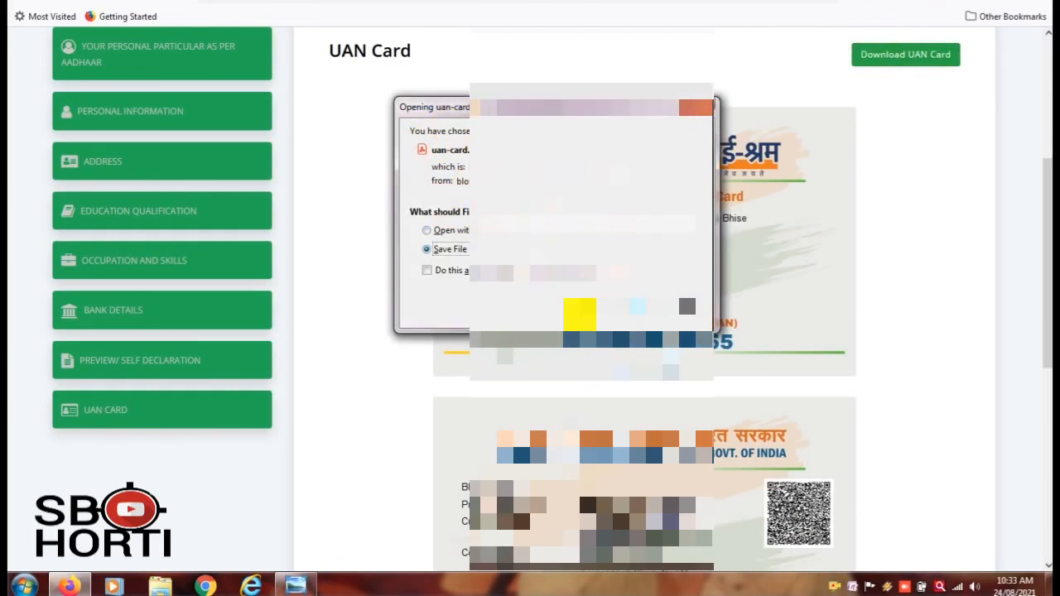
- Save the UAN card as uan-card(2).pdf, view it in Firefox, then return to the UAN Card page
left_click(604, 308)
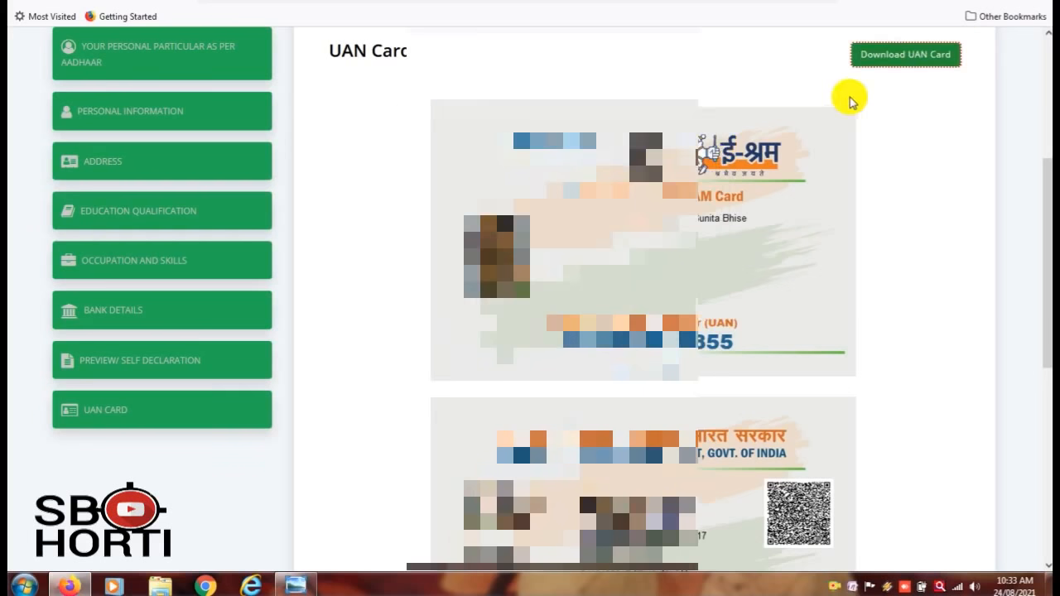
left_click(961, 2)
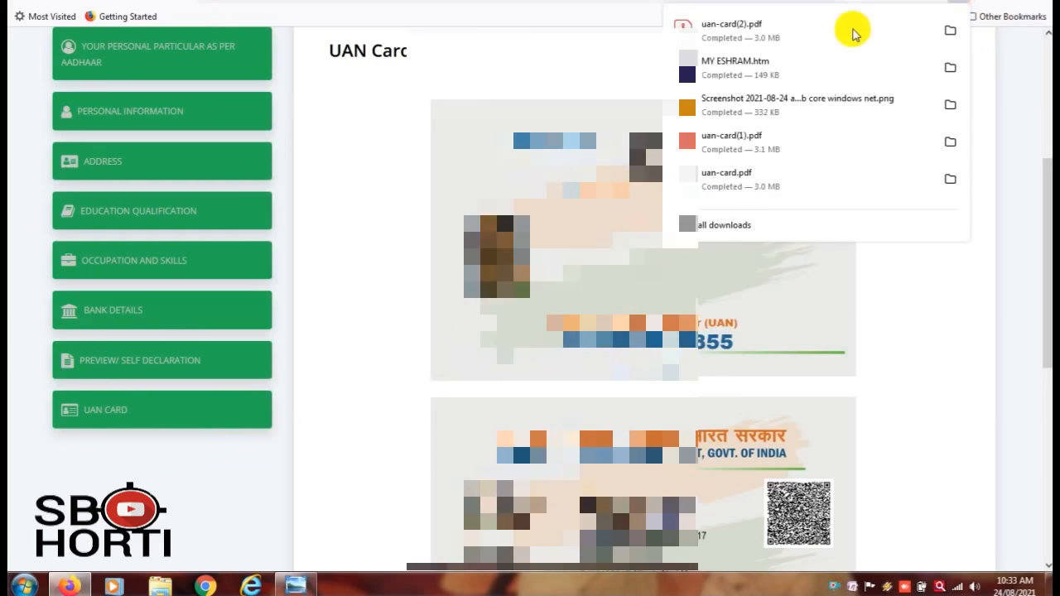
left_click(823, 35)
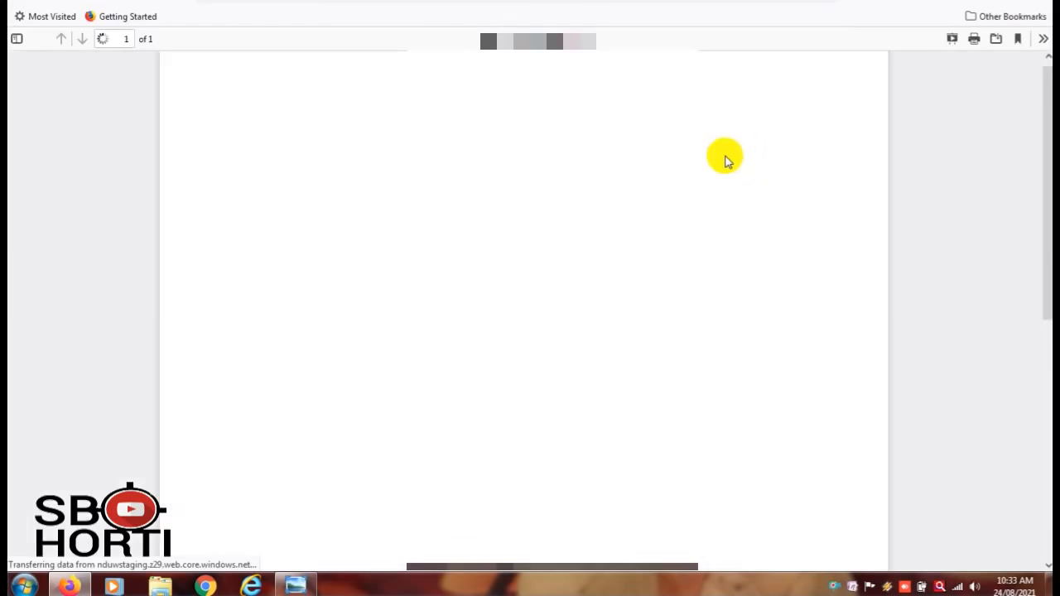
scroll(530, 310, "down", 3)
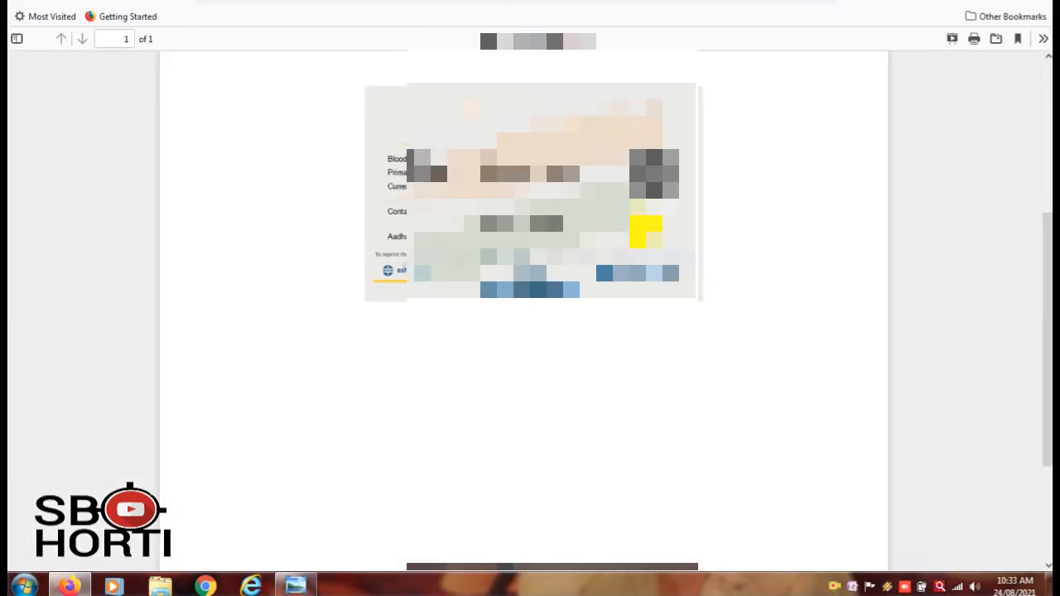
scroll(530, 311, "up", 3)
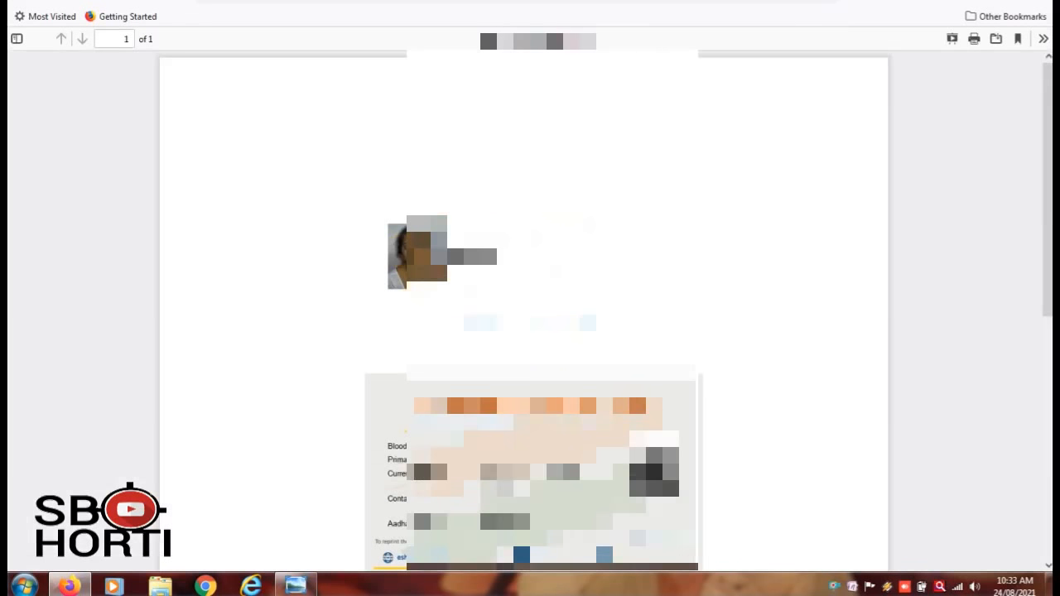
left_click(618, 2)
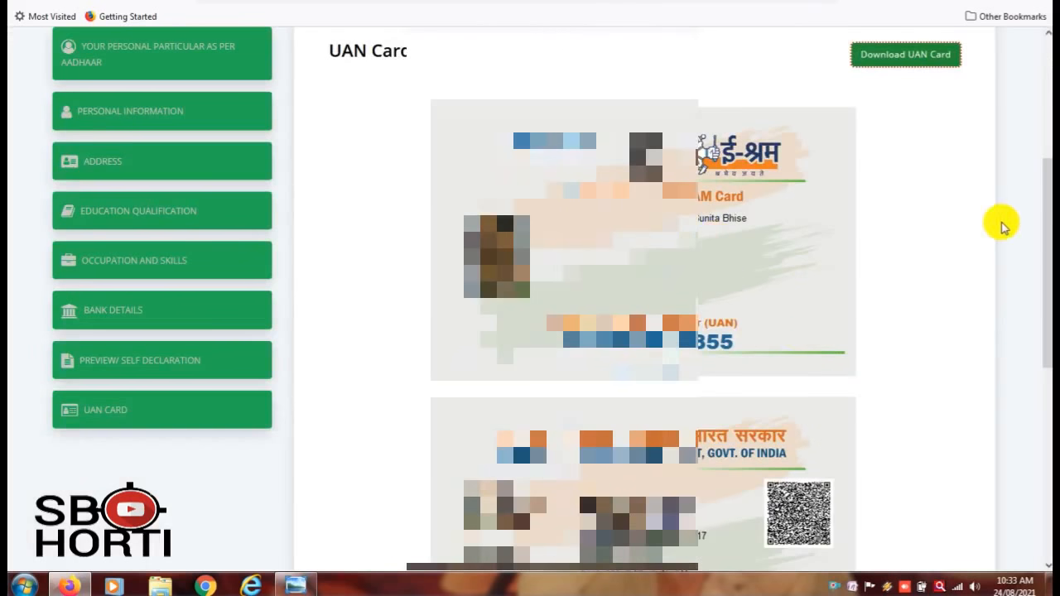
left_click_drag(1044, 229, 1046, 271)
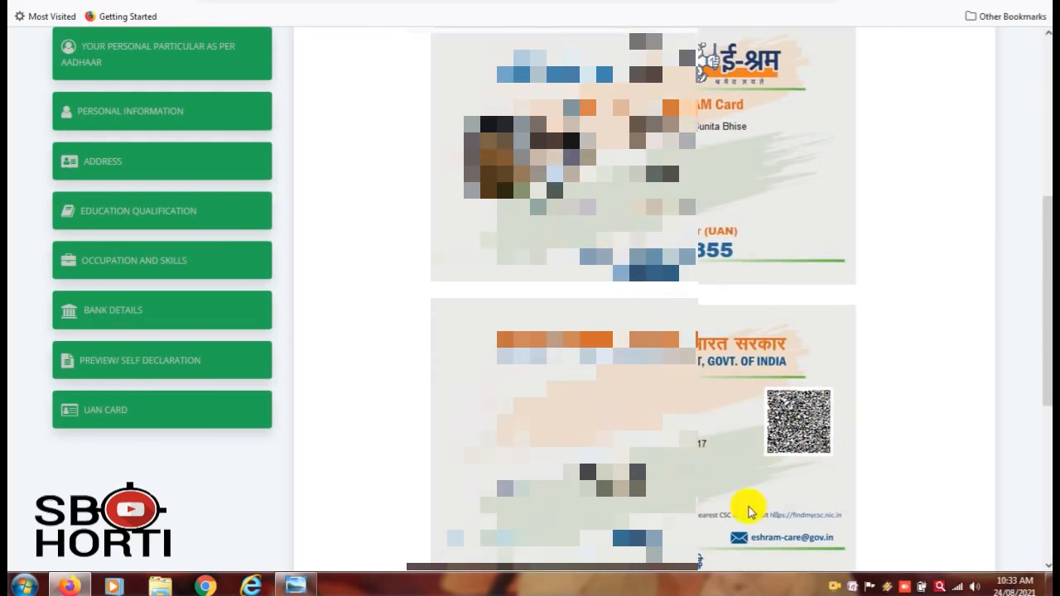
mouse_move(1045, 305)
left_mouse_down()
mouse_move(1045, 319)
mouse_move(1045, 287)
mouse_move(1045, 300)
left_mouse_up()
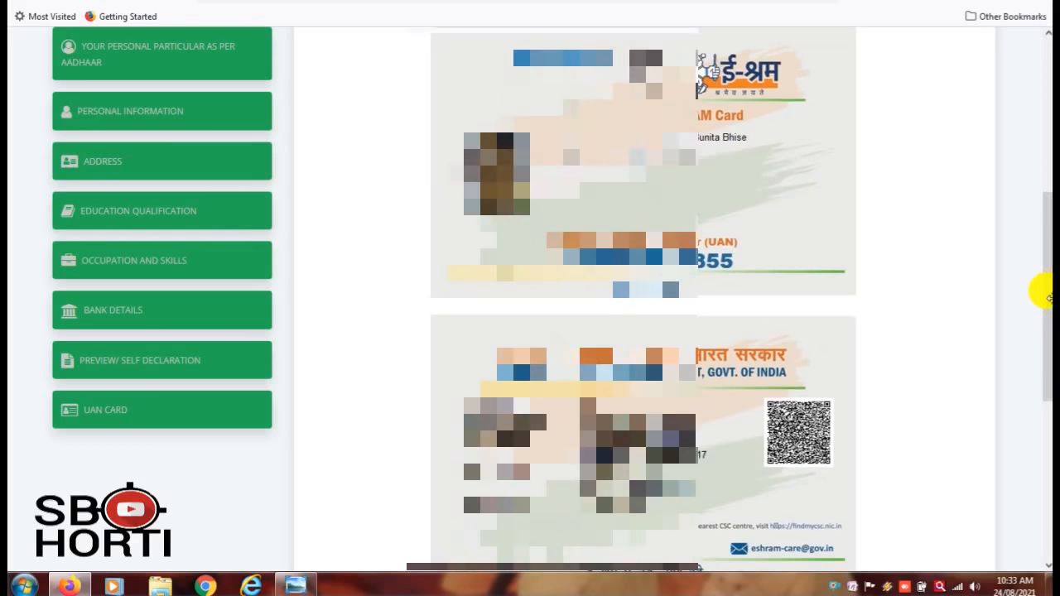
left_click_drag(1049, 300, 1046, 136)
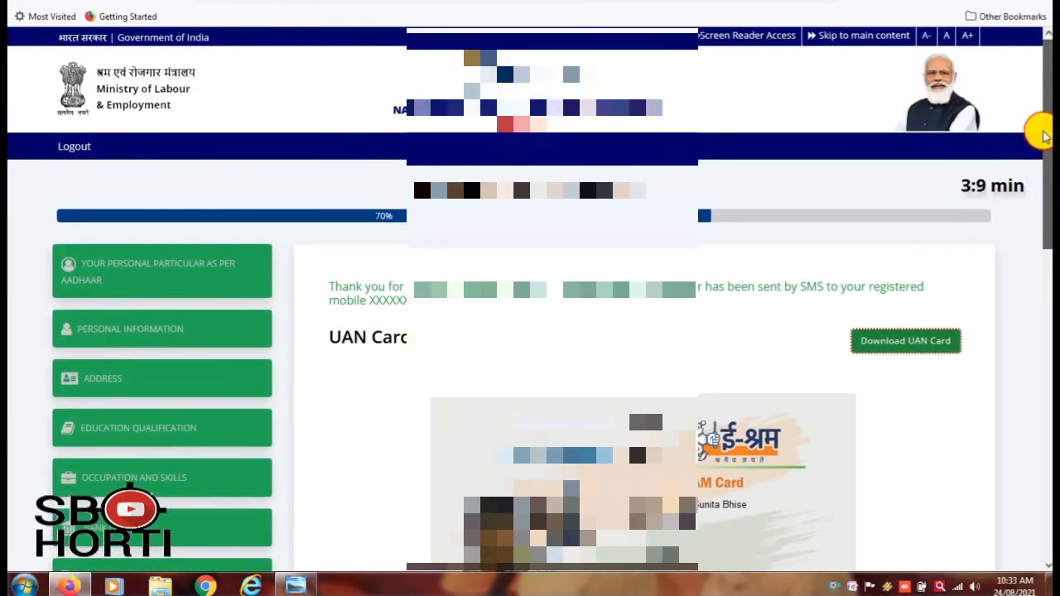